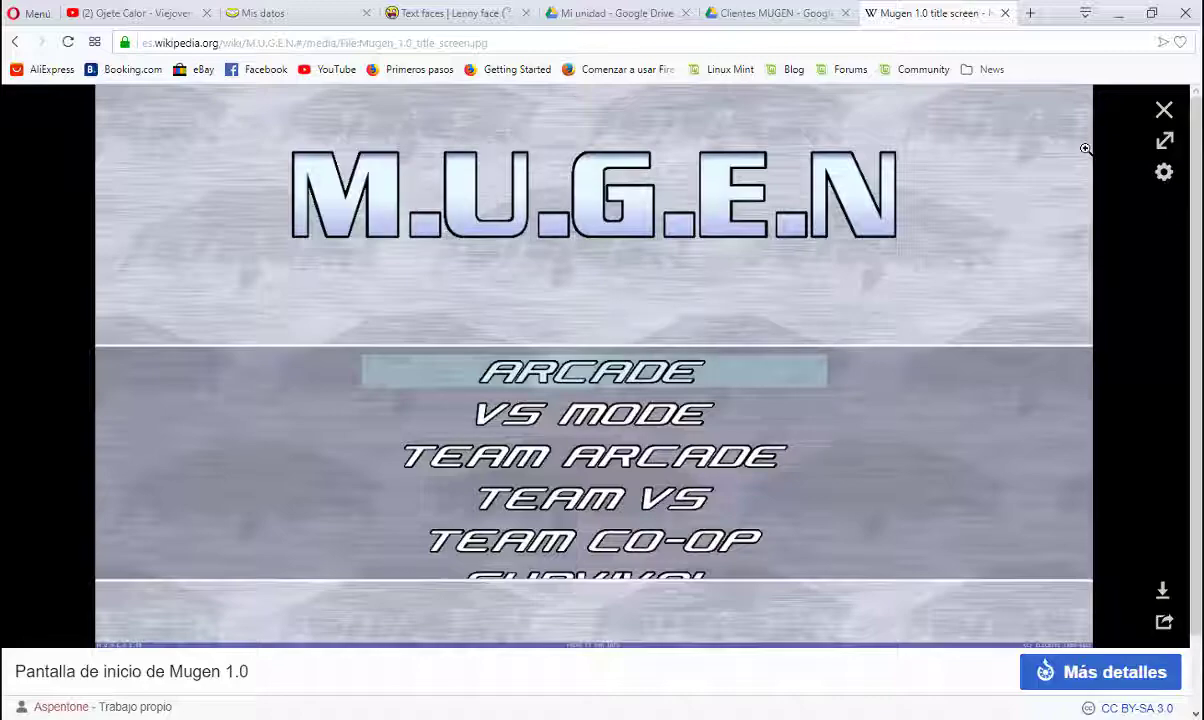
Close the enlarged title-screen image and read the introductory paragraph of the M.U.G.E.N. Wikipedia article
left_click(1165, 110)
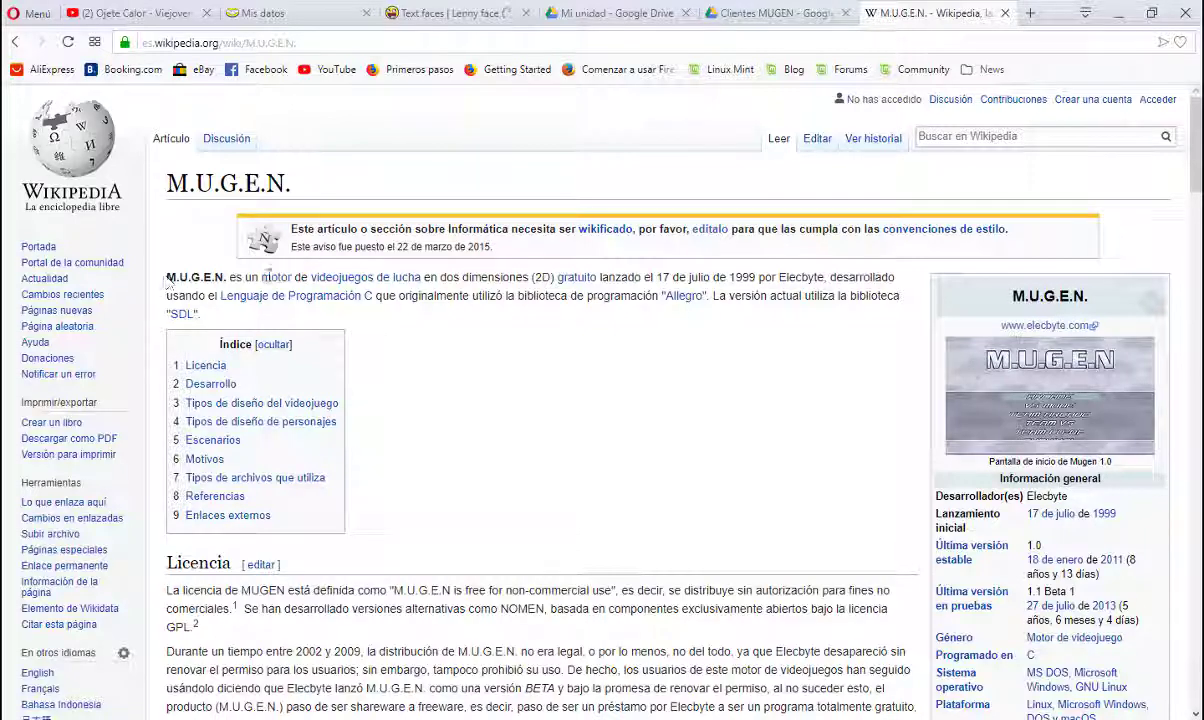
left_click_drag(167, 280, 604, 371)
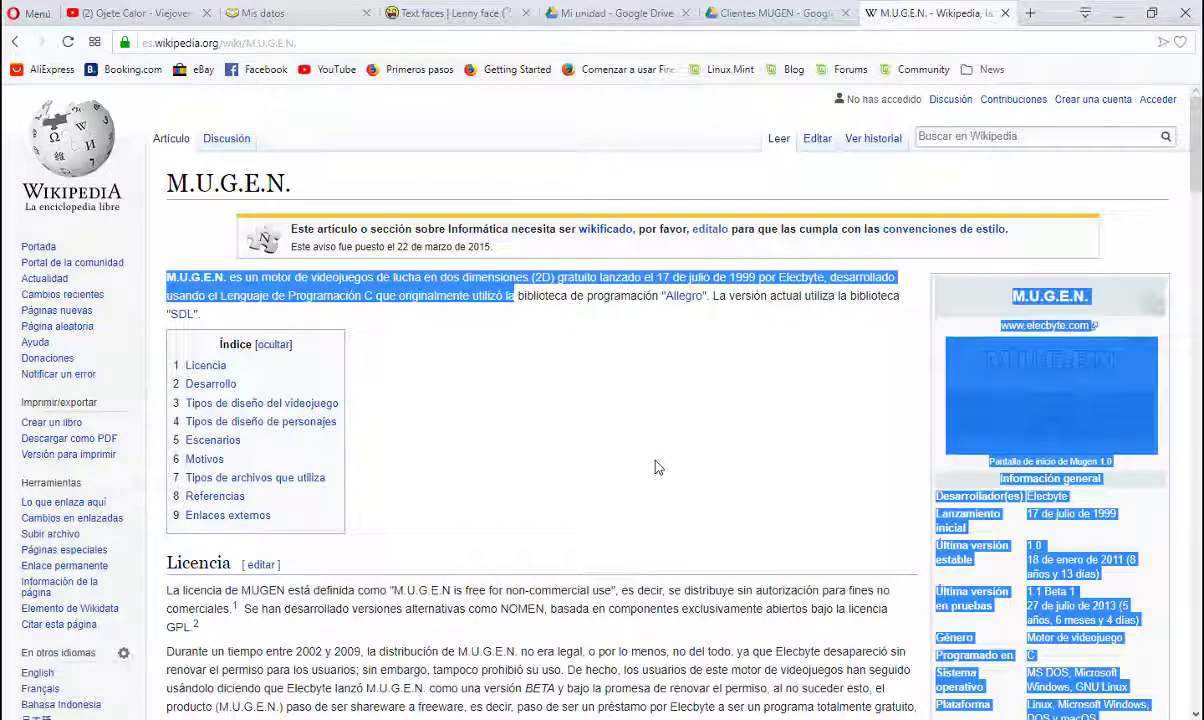
left_click(652, 312)
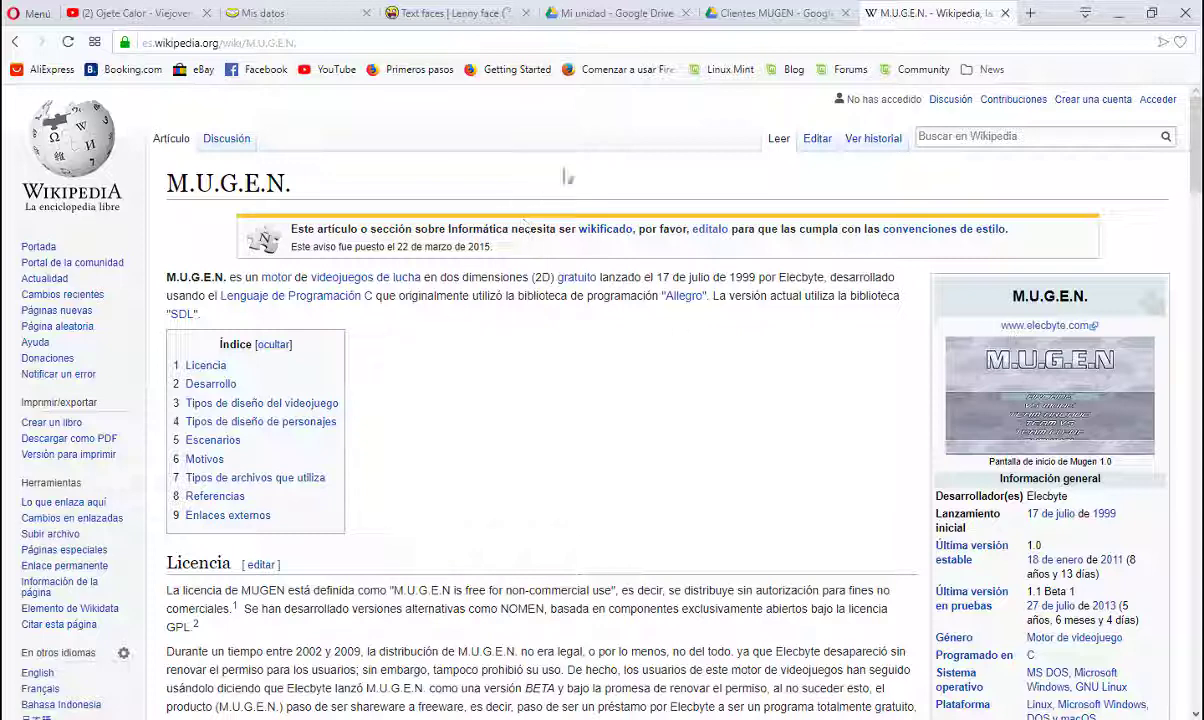
View the Clientes MUGEN folder in Google Drive, then switch to File Explorer and open Cliente MUGEN inside Documents
left_click(737, 18)
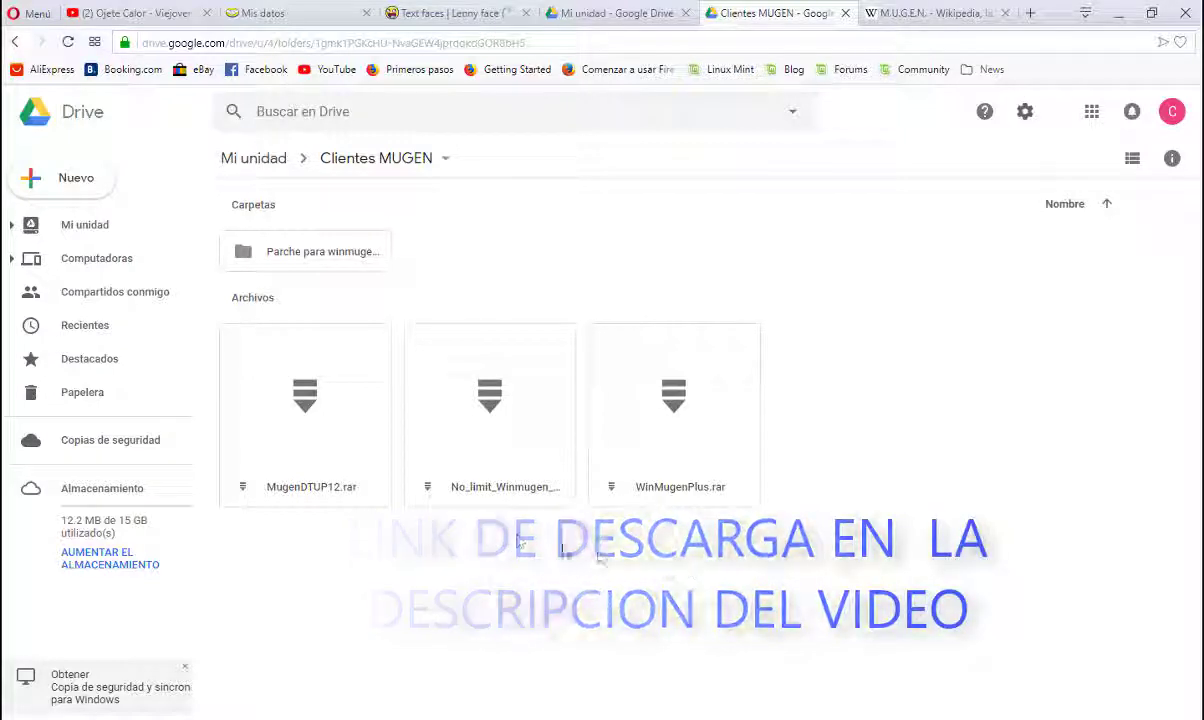
mouse_move(153, 690)
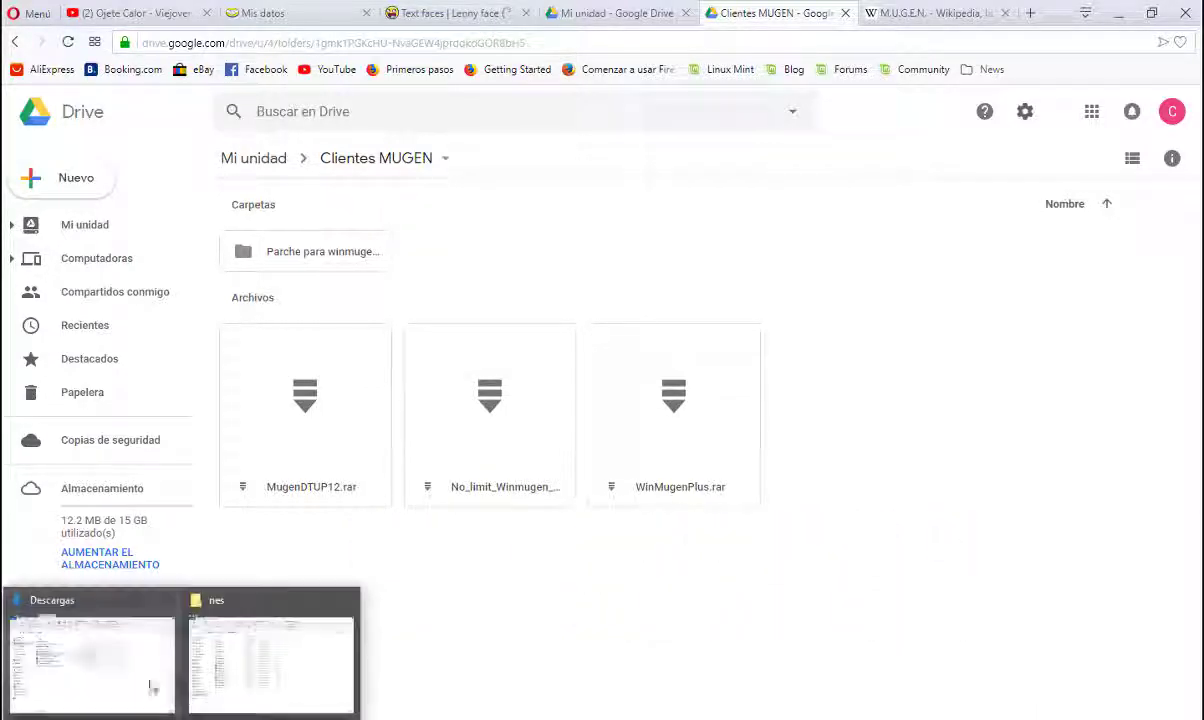
left_click(113, 656)
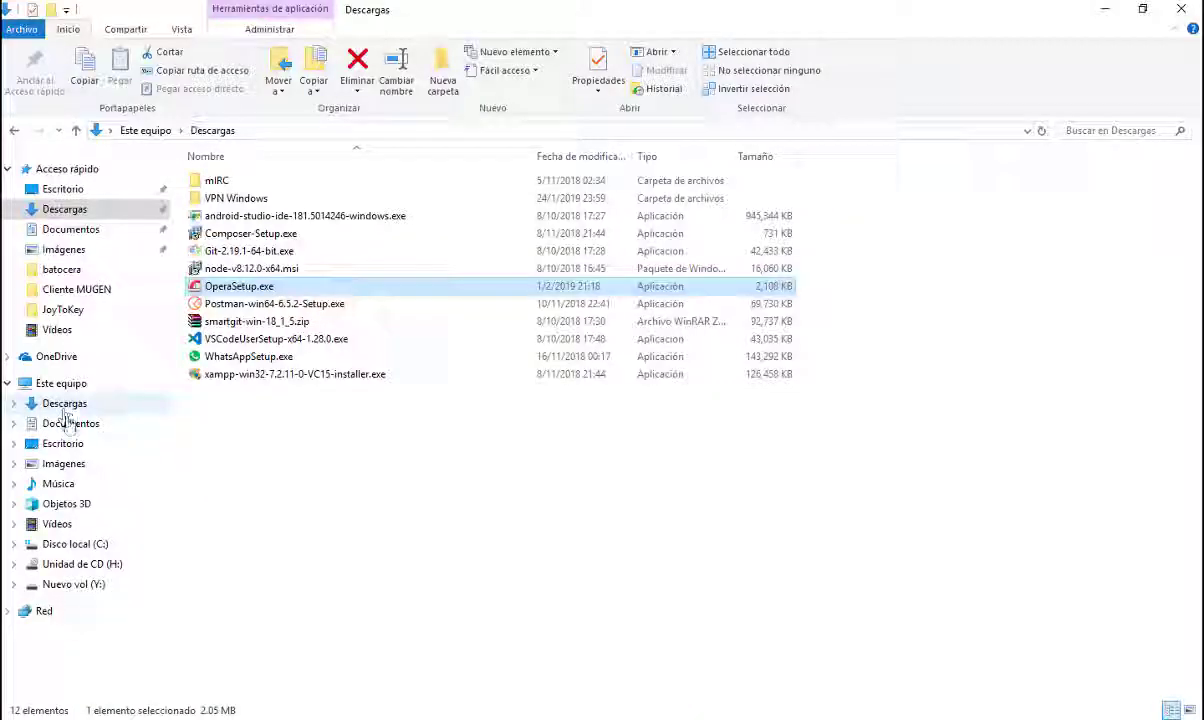
left_click(62, 423)
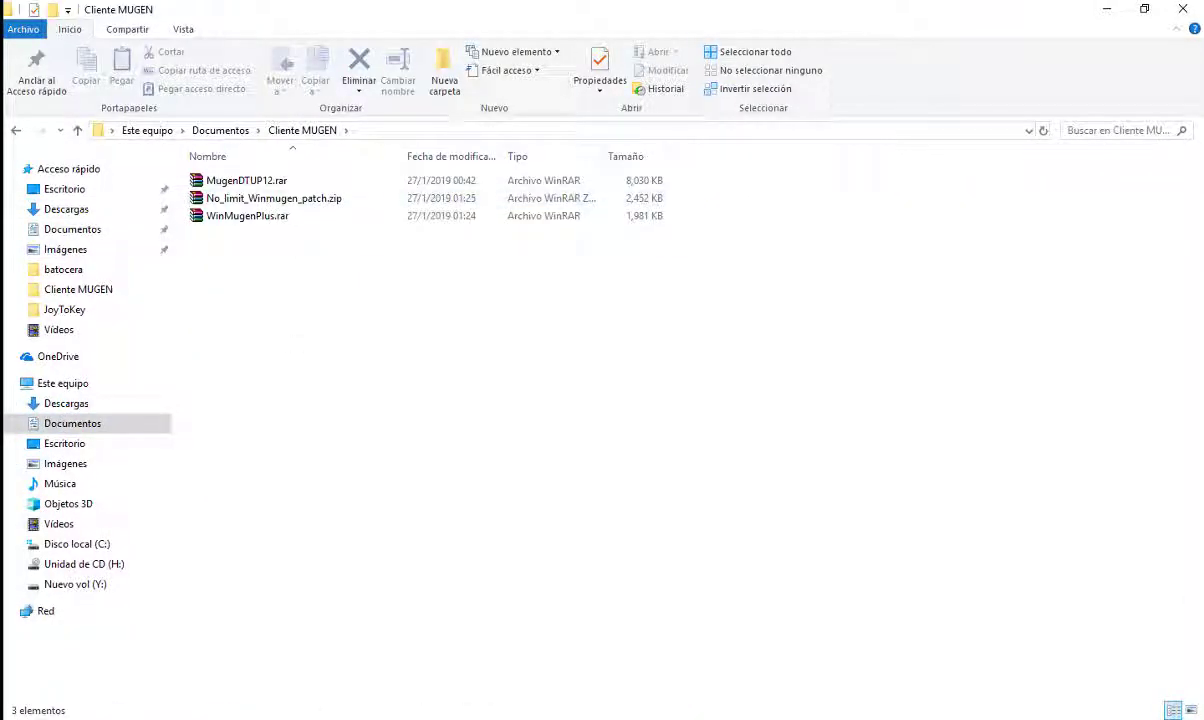
key("alt+Tab")
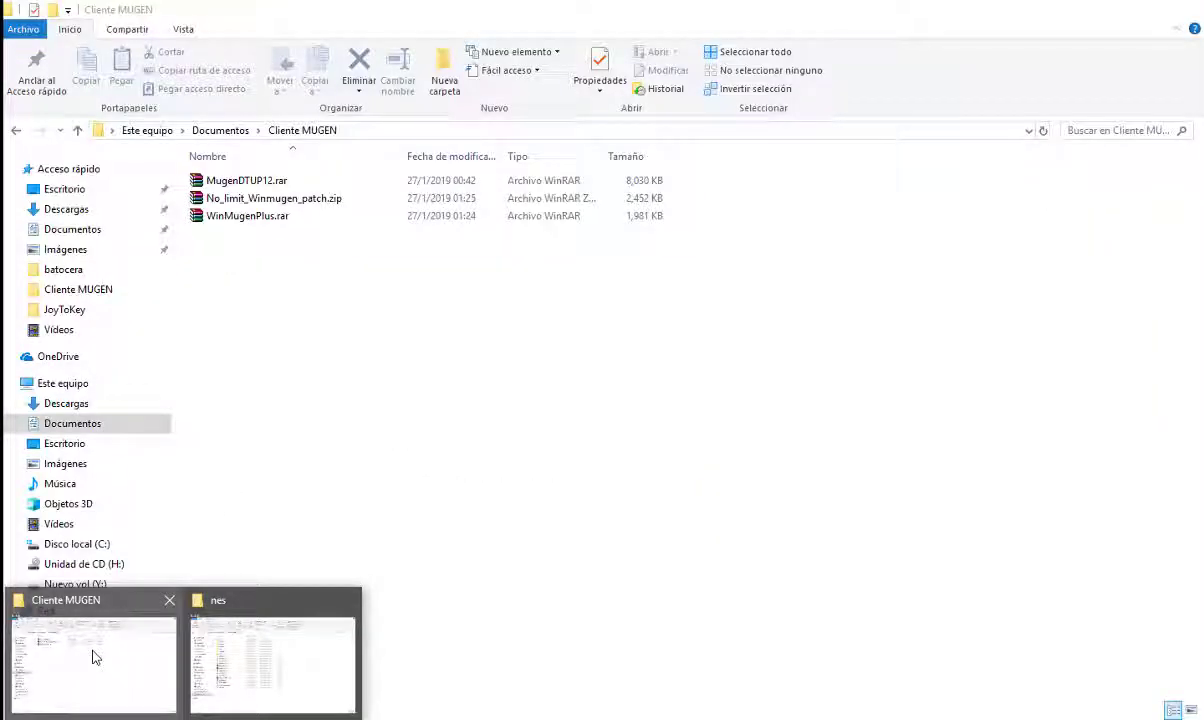
left_click(94, 653)
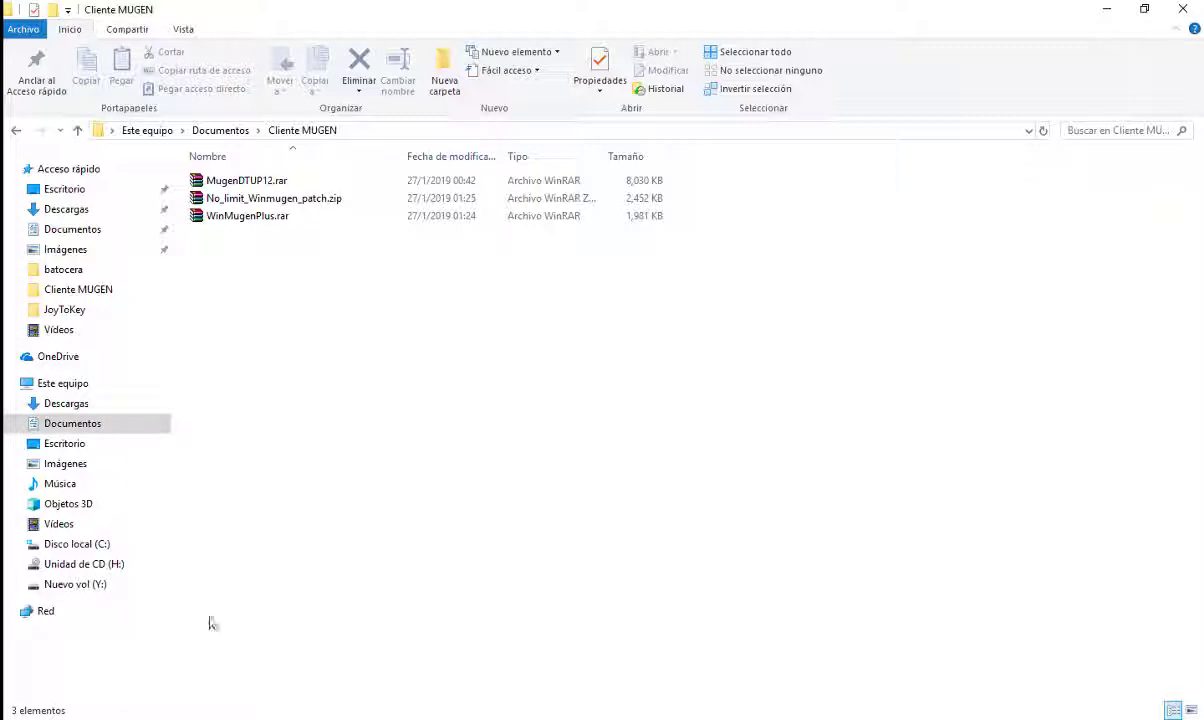
Extract MugenDTUP12.rar into its own MugenDTUP12 folder
left_click(264, 185)
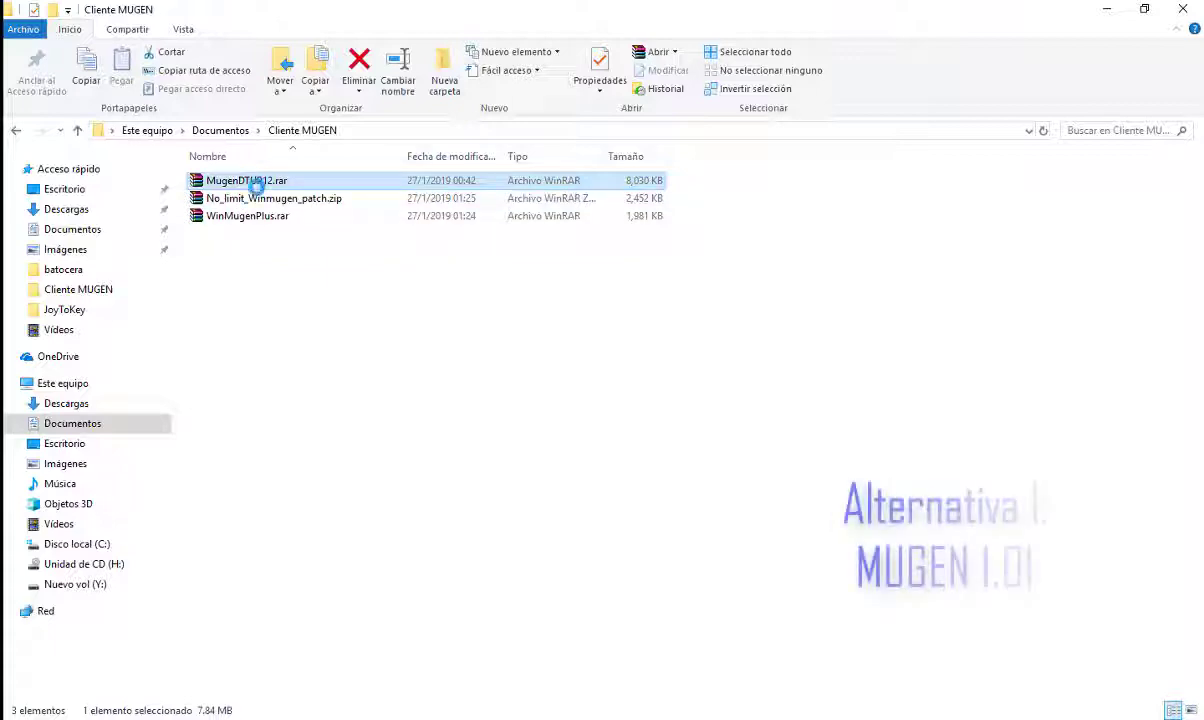
right_click(257, 185)
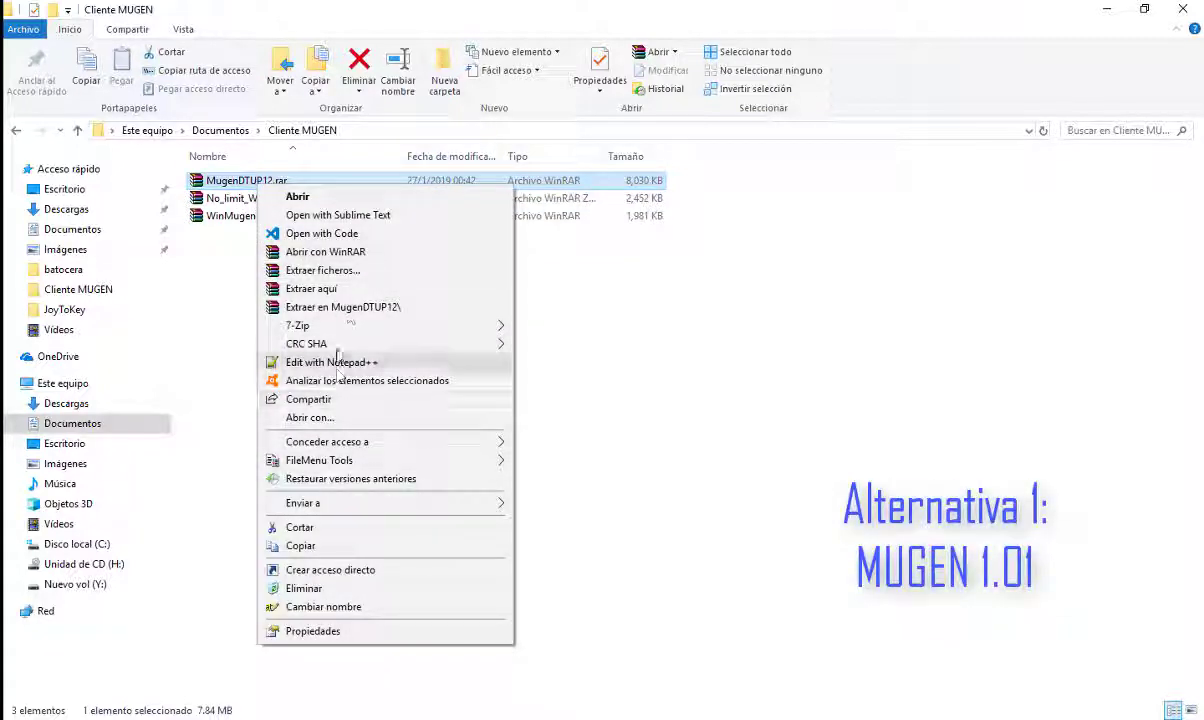
left_click(330, 307)
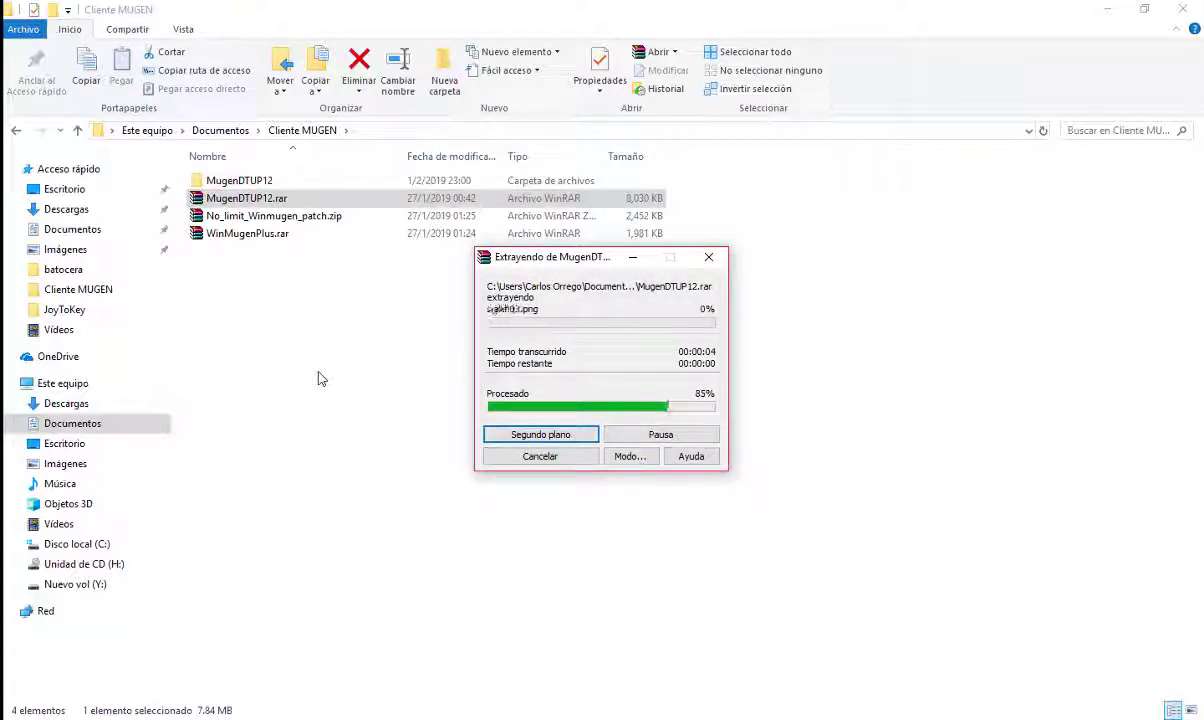
Launch mugen.exe from the inner MugenDTUP12 folder and dismiss the version information box
double_click(215, 182)
double_click(271, 180)
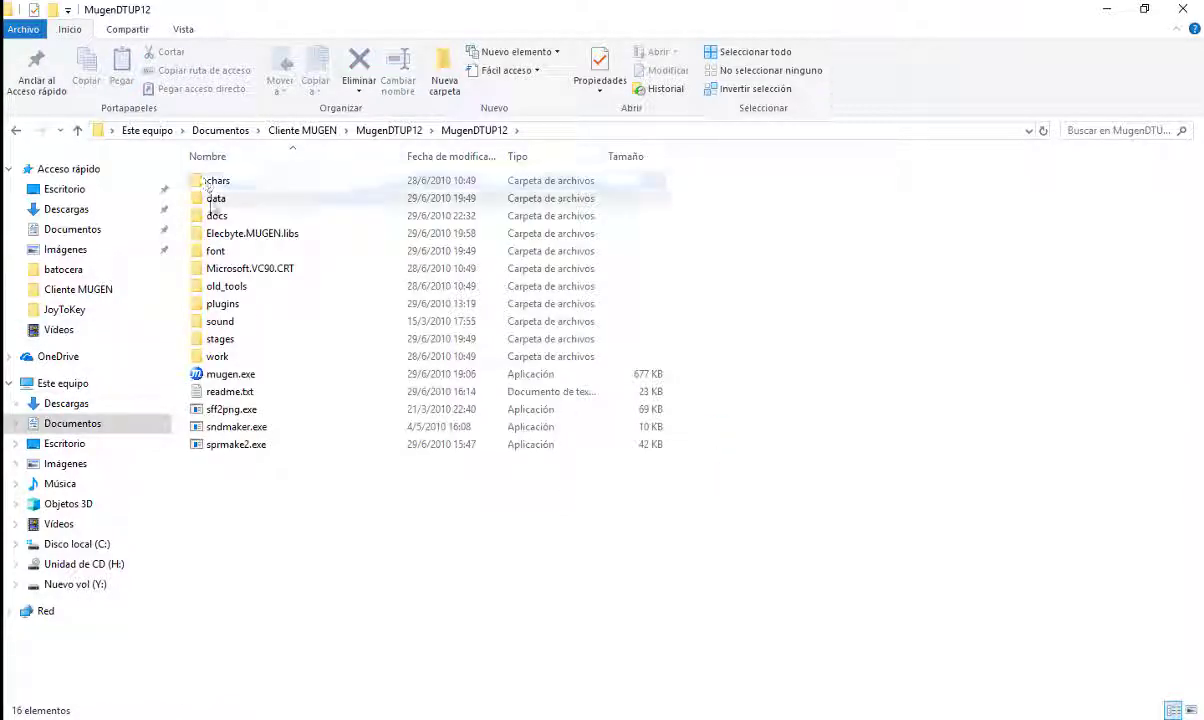
double_click(224, 377)
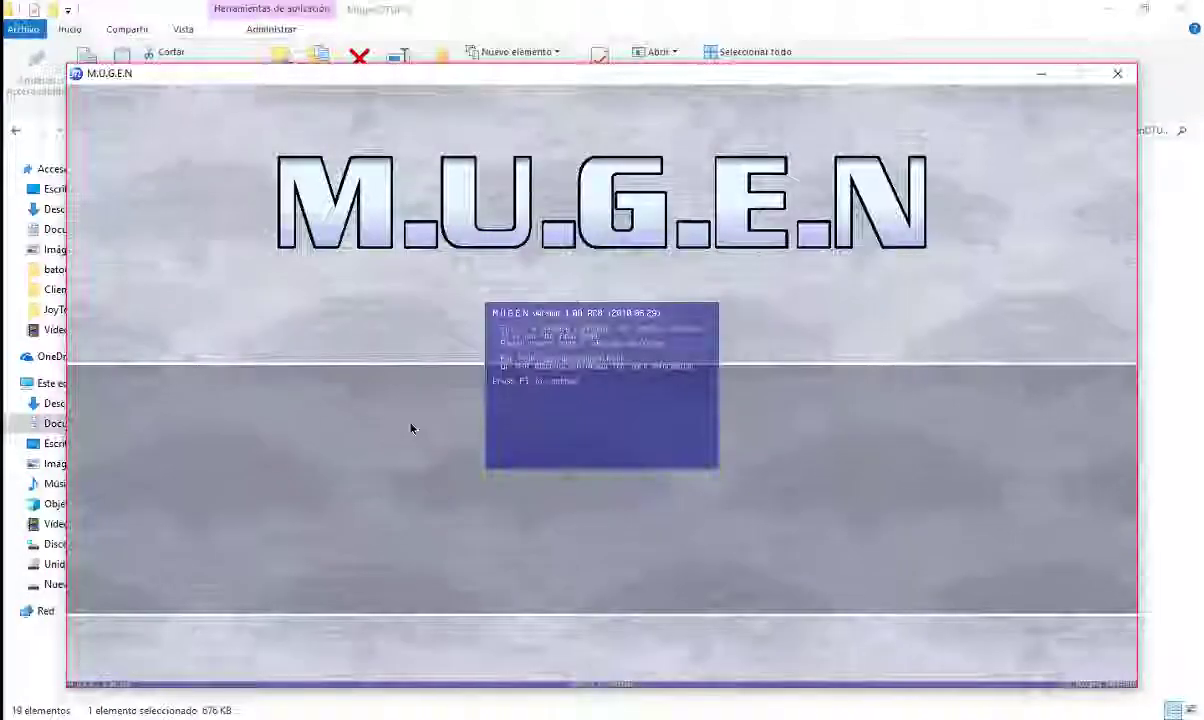
key("F1")
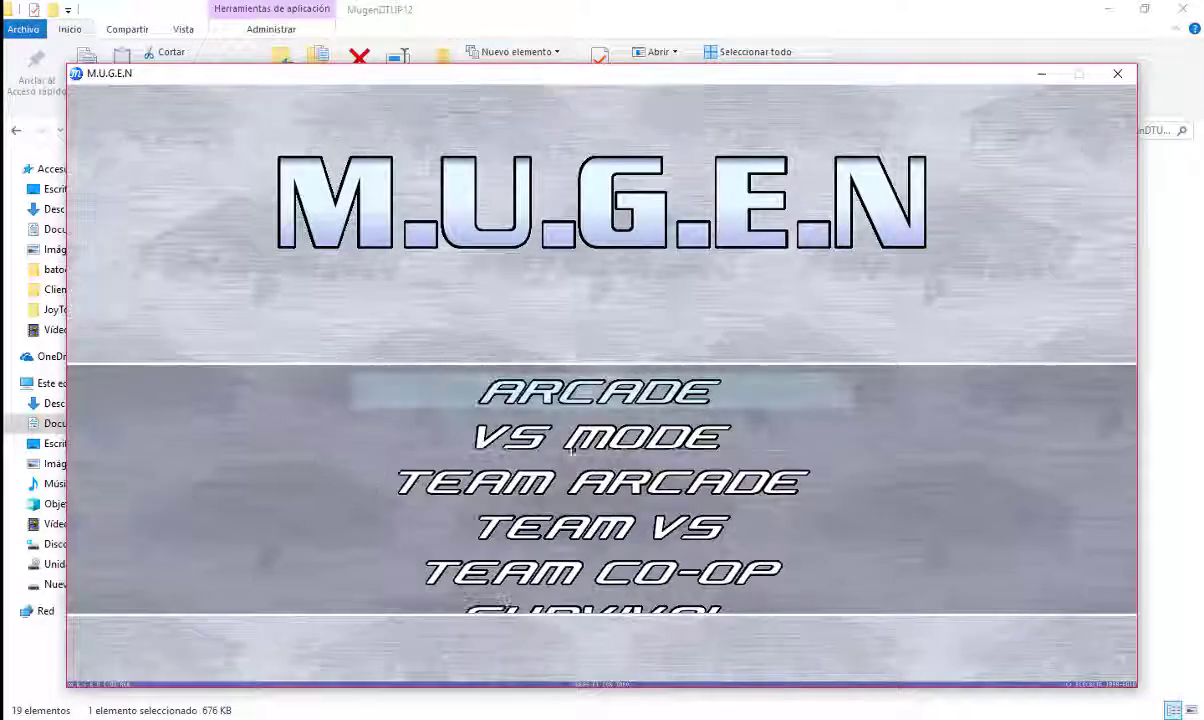
Browse through the game modes listed in the M.U.G.E.N main menu
key("Down")
key("Down")
key("Down")
key("Down")
key("Down")
key("Down")
key("Down")
key("Down")
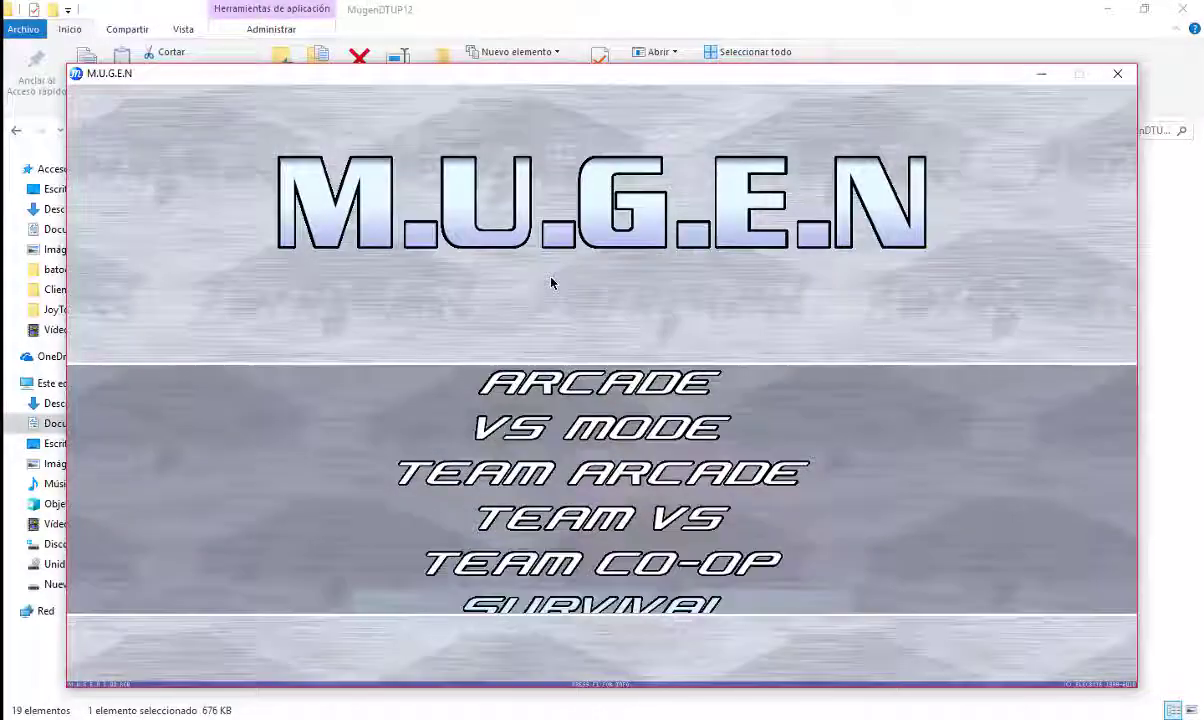
key("Down")
key("Down")
key("Down")
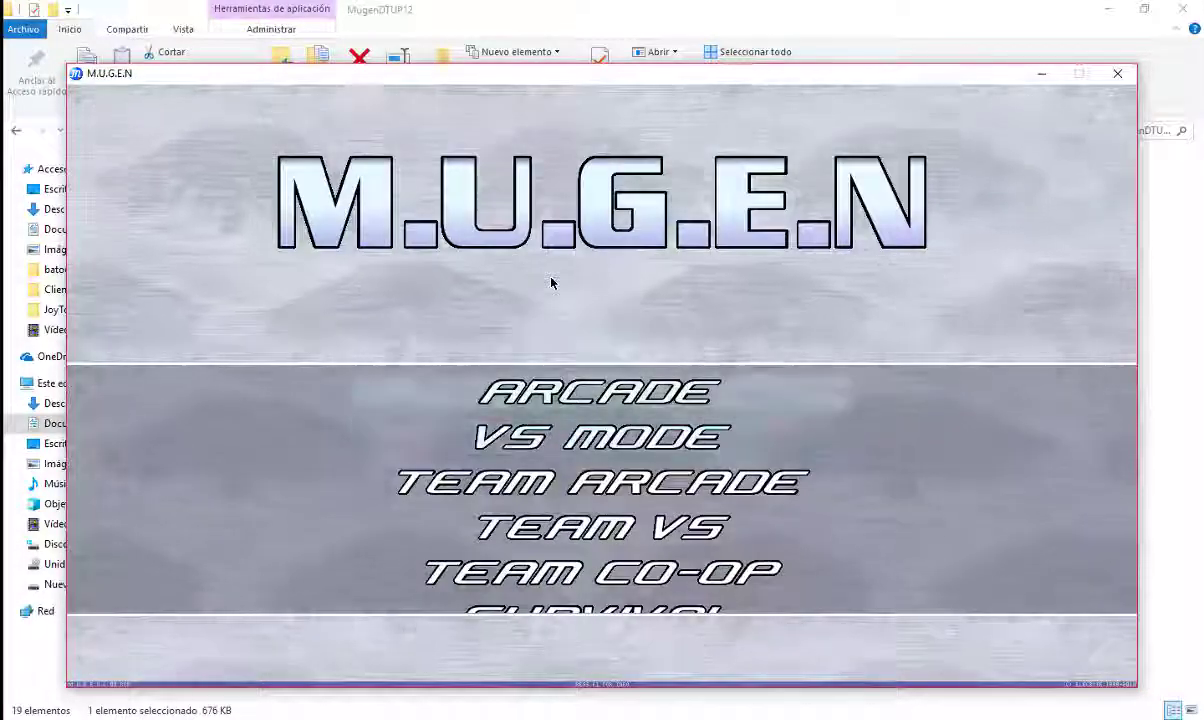
Look at the two characters on the Arcade selection screen, then return to the main menu and exit the game
key("Return")
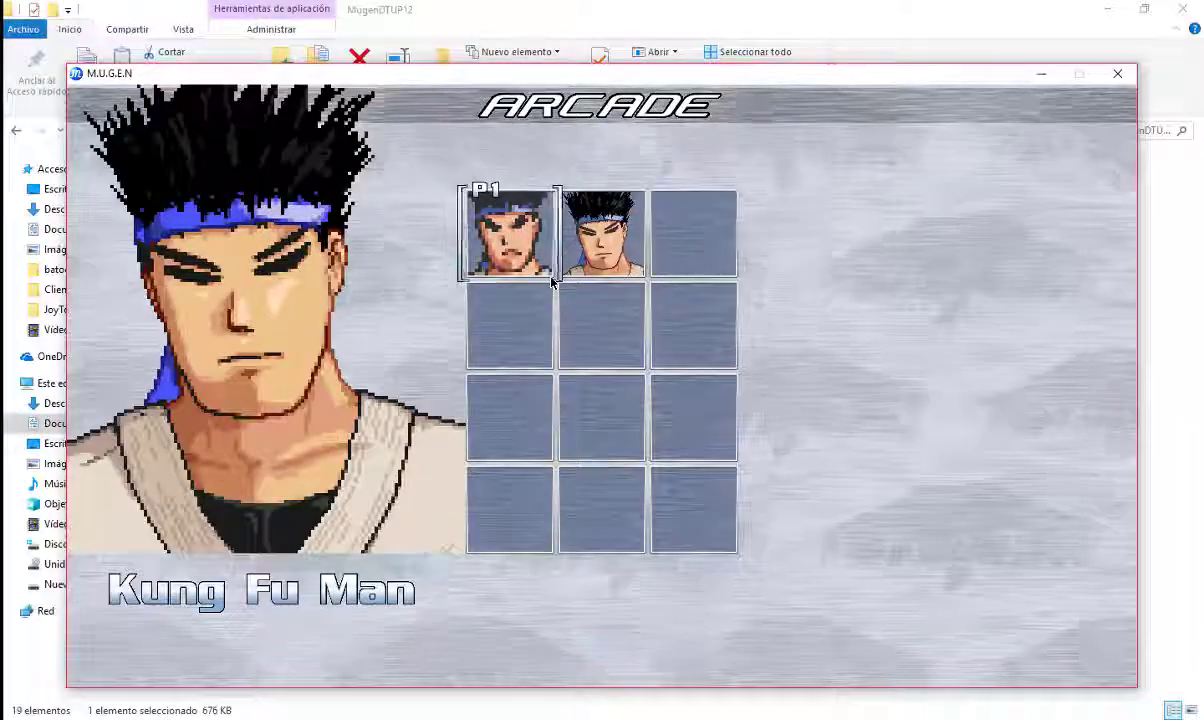
key("Right")
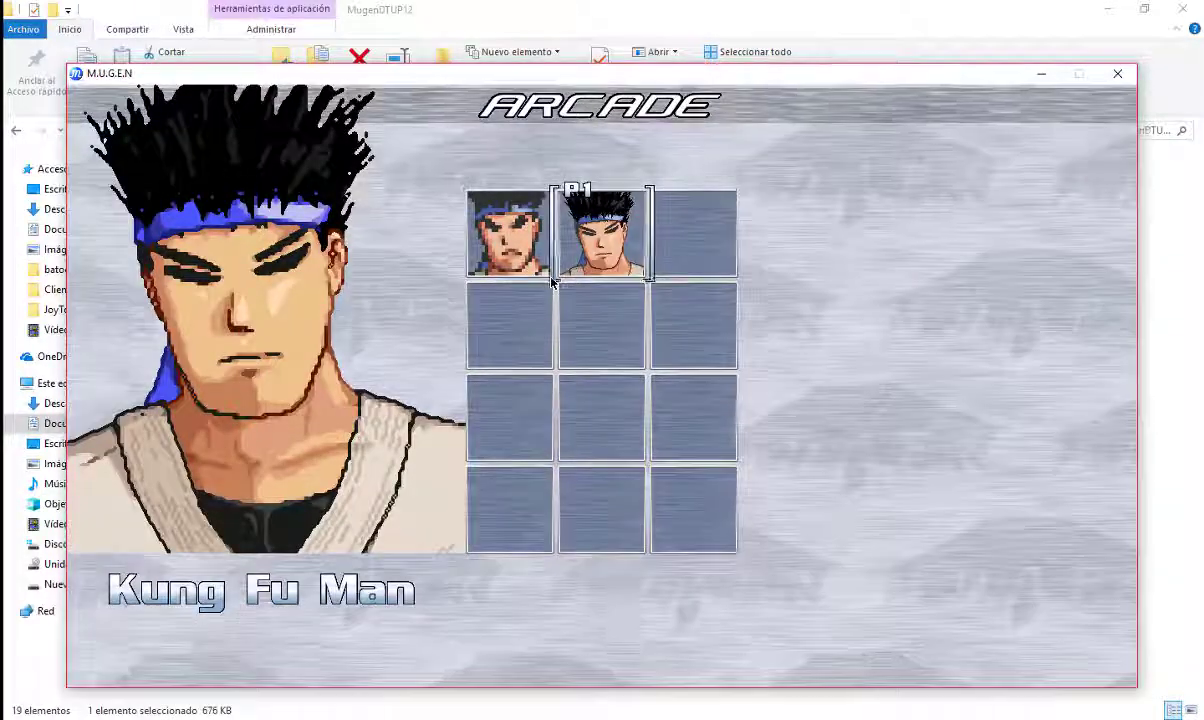
key("Escape")
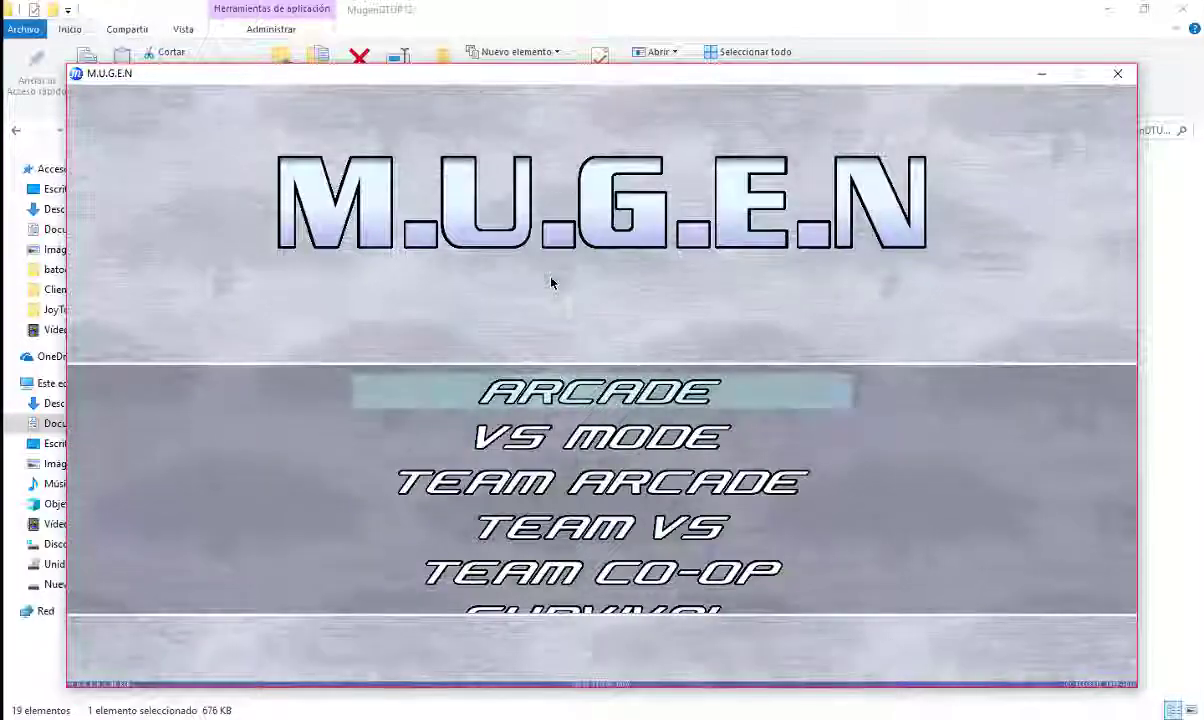
key("Up")
key("Return")
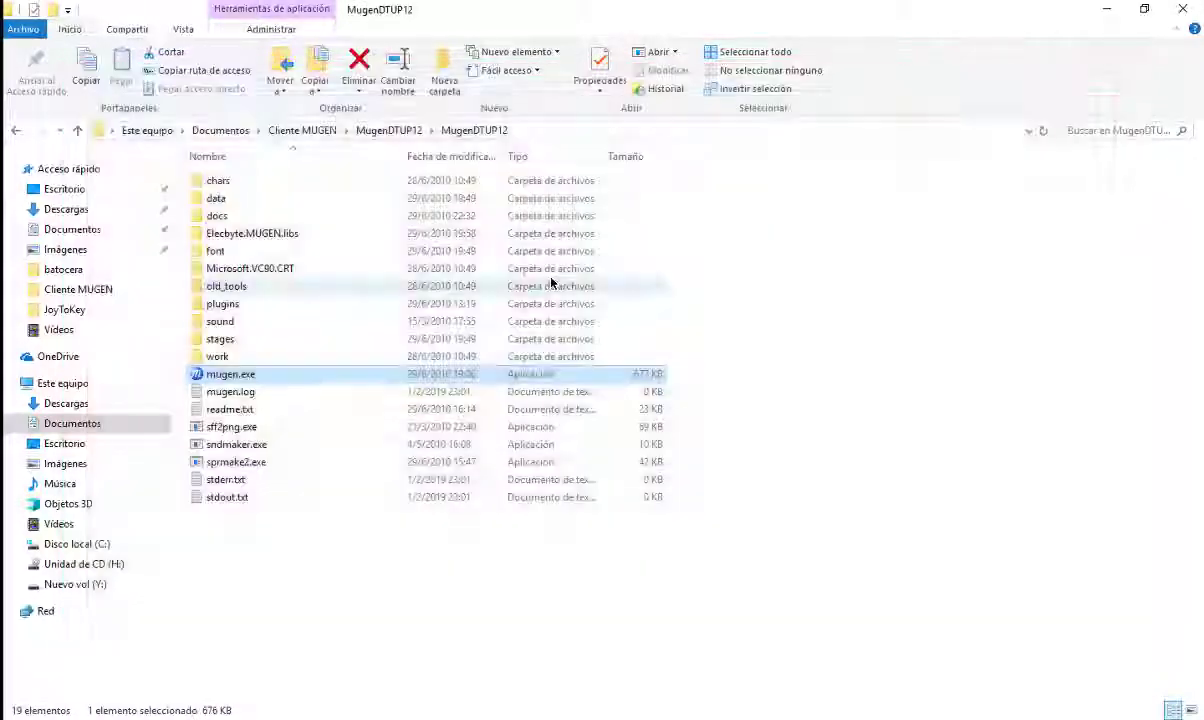
Return to the Cliente MUGEN folder and extract No_limit_Winmugen_patch.zip into its own folder
left_click(303, 132)
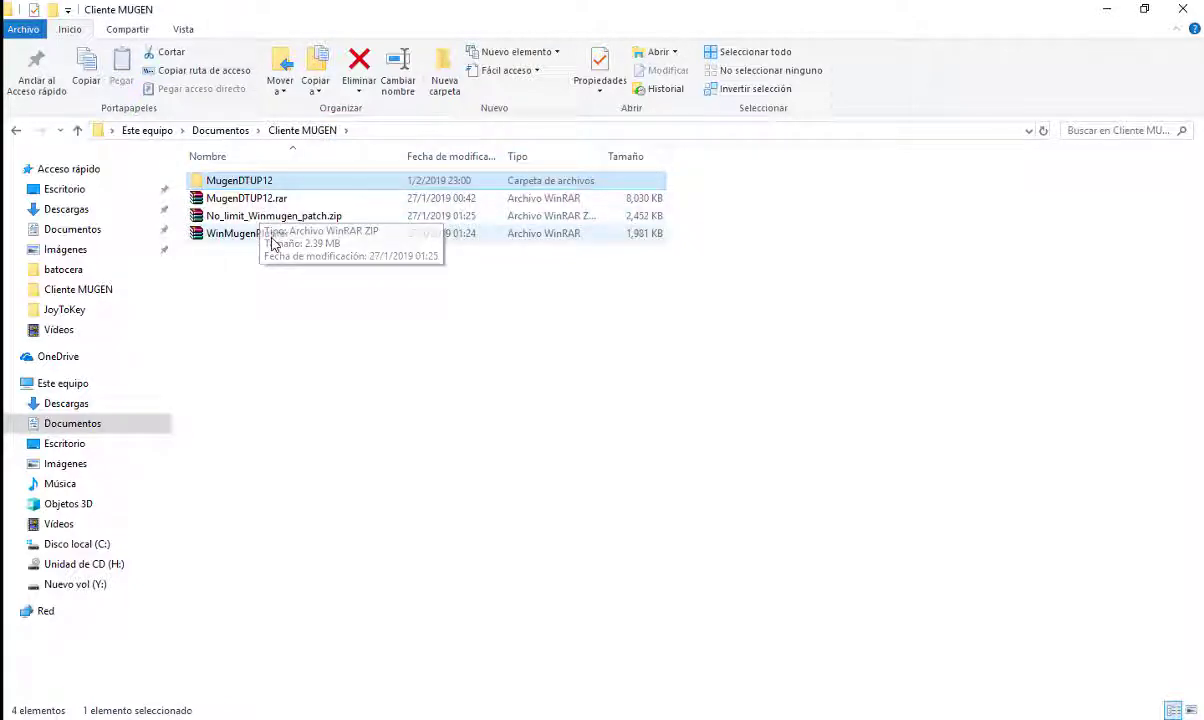
left_click(262, 236)
left_click(258, 218)
right_click(258, 218)
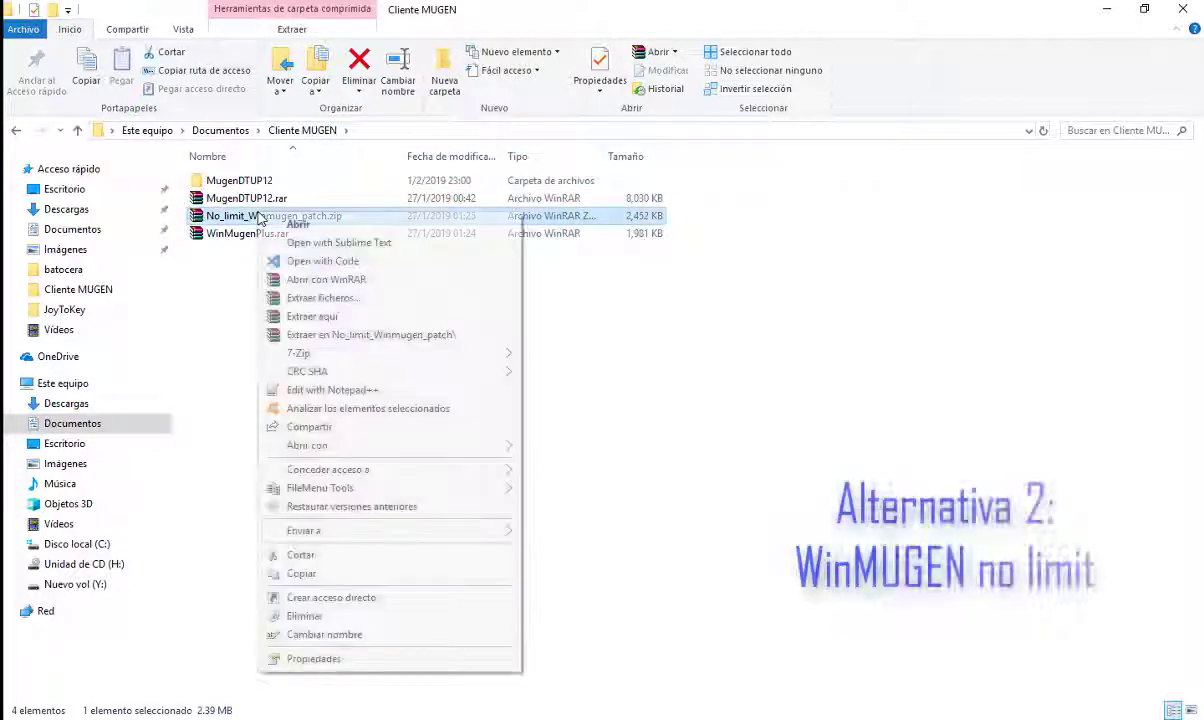
left_click(370, 334)
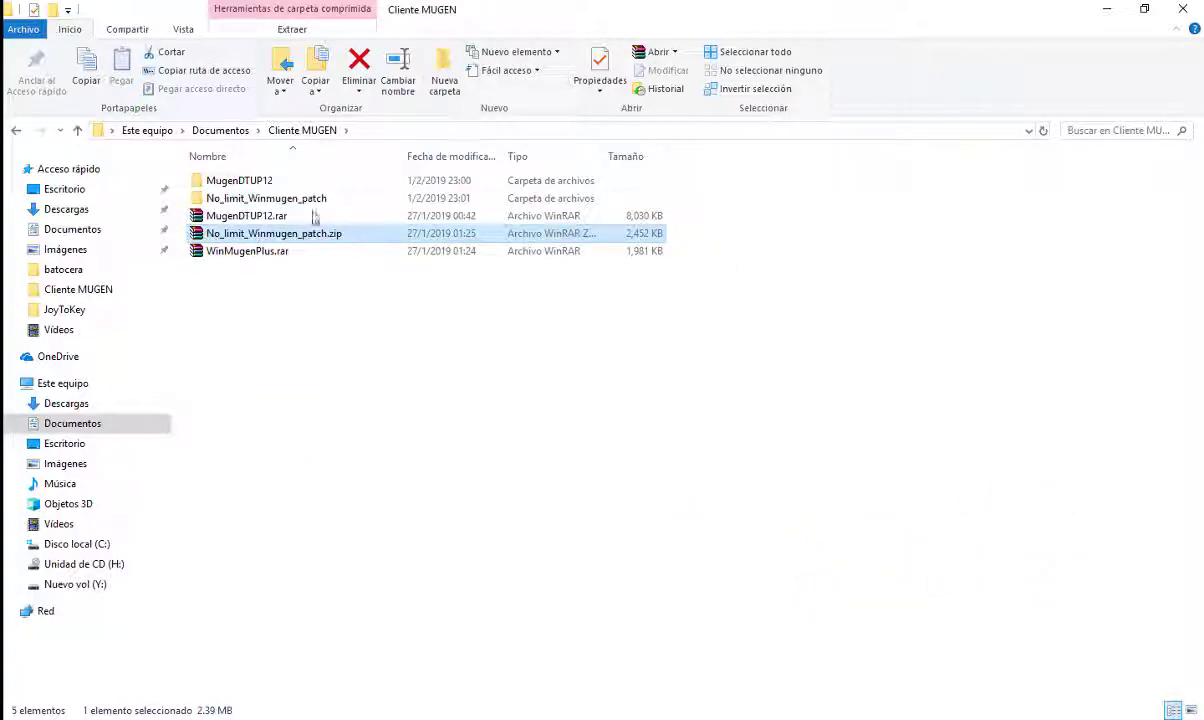
Launch Winmugen.exe from the inner No_limit_Winmugen_patch folder
double_click(290, 200)
left_click(262, 190)
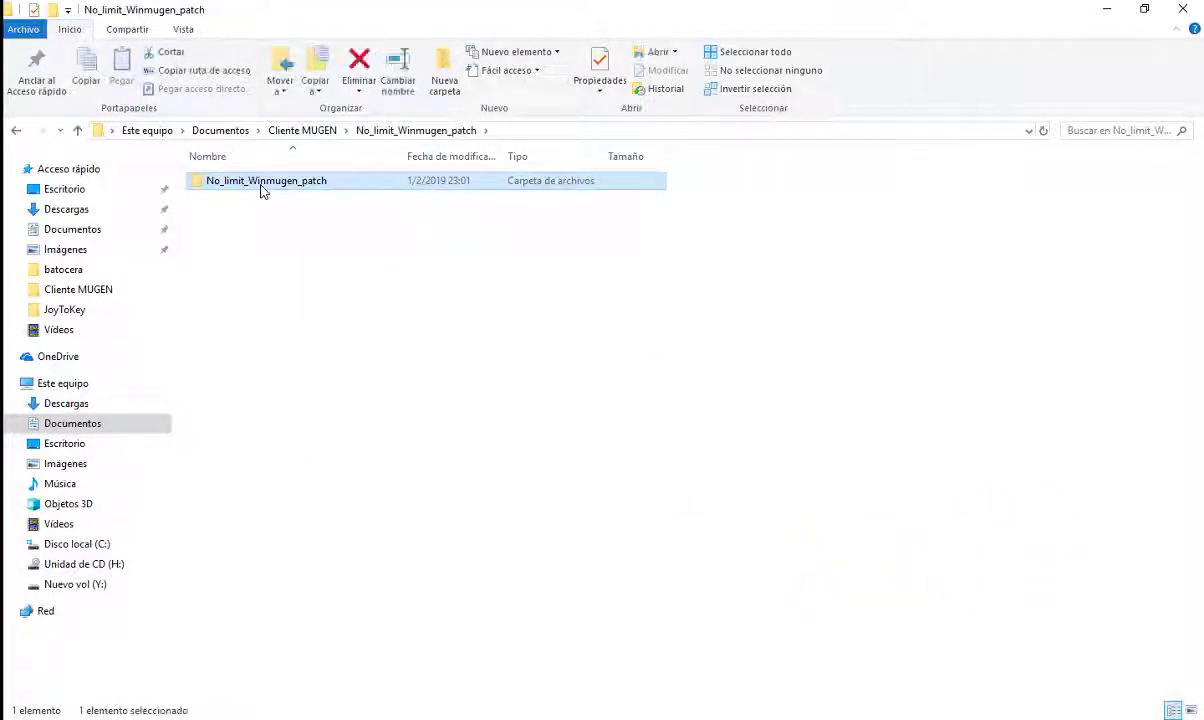
double_click(262, 190)
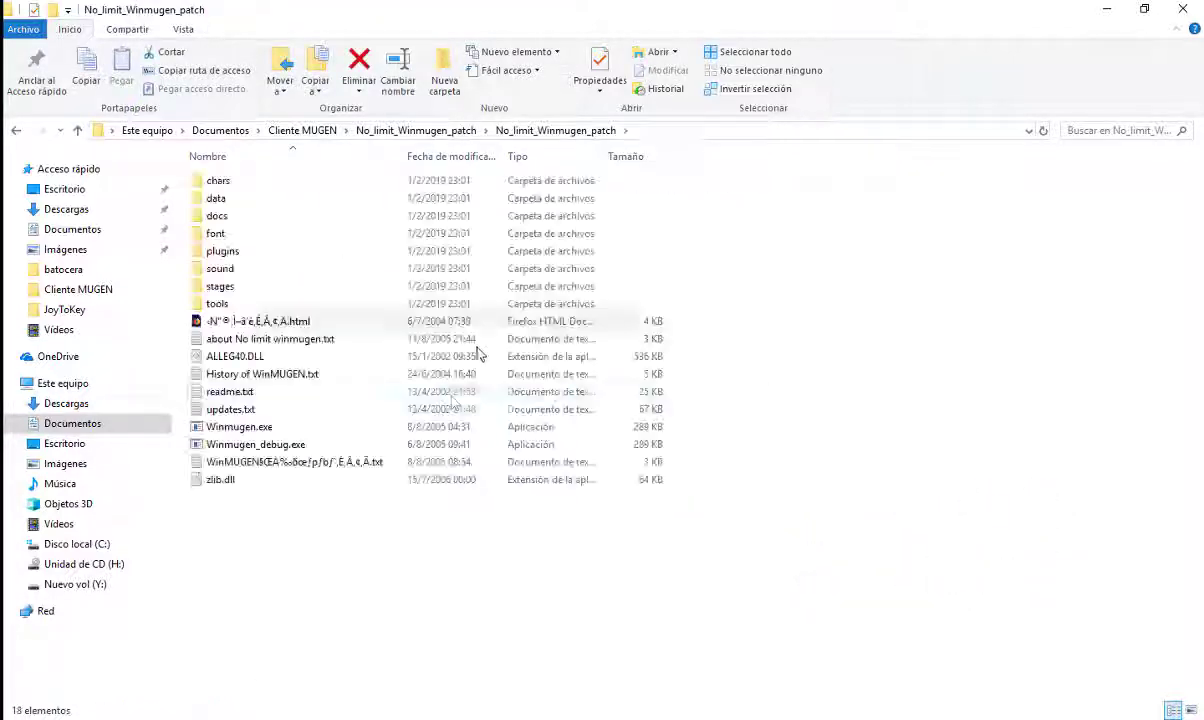
left_click(250, 430)
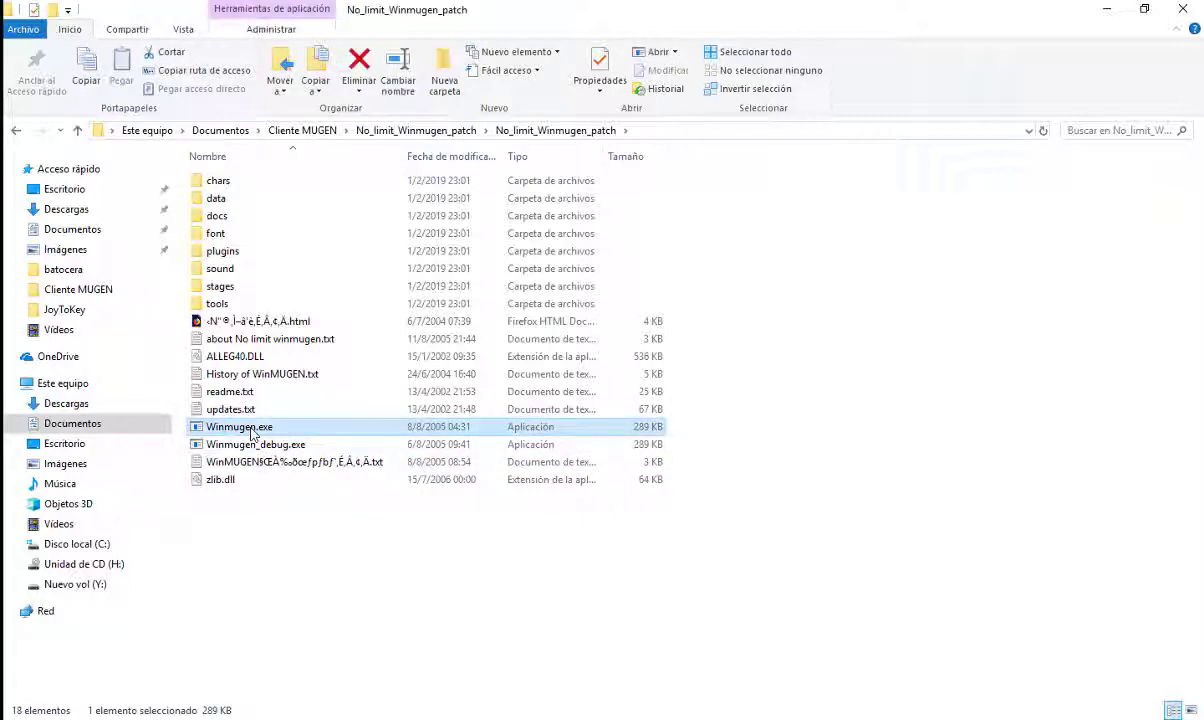
double_click(252, 432)
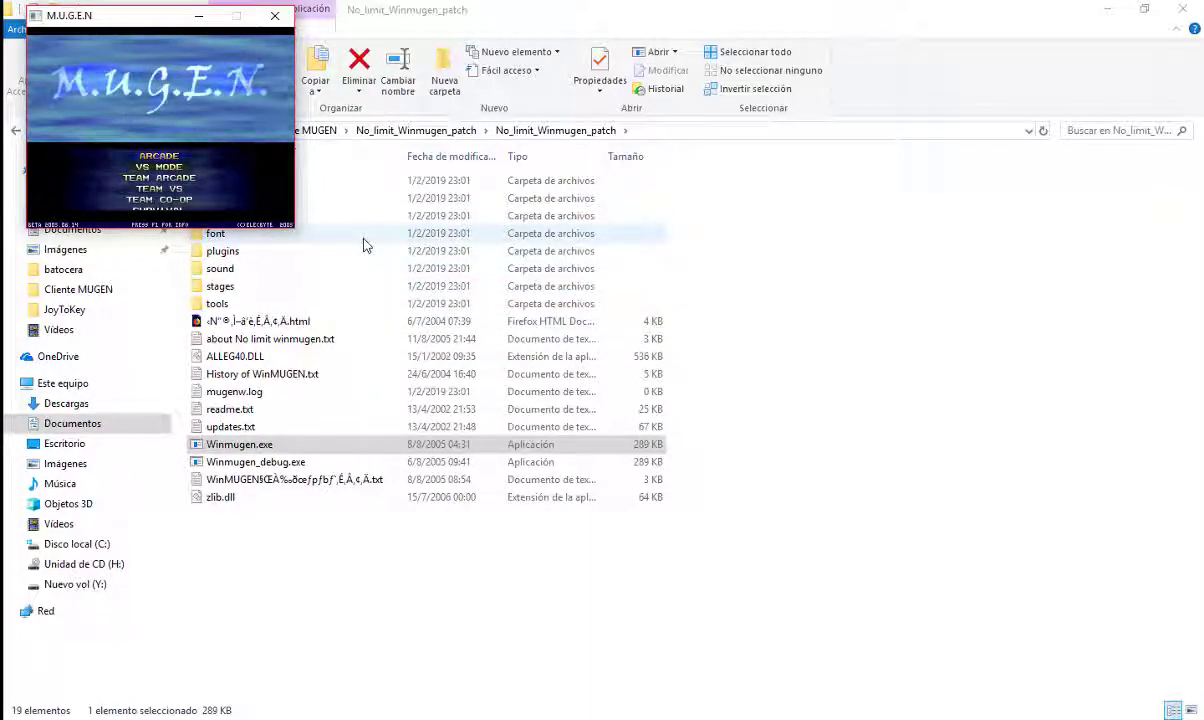
Check the Arcade character selection screen in WinMugen and quit the game
key("Return")
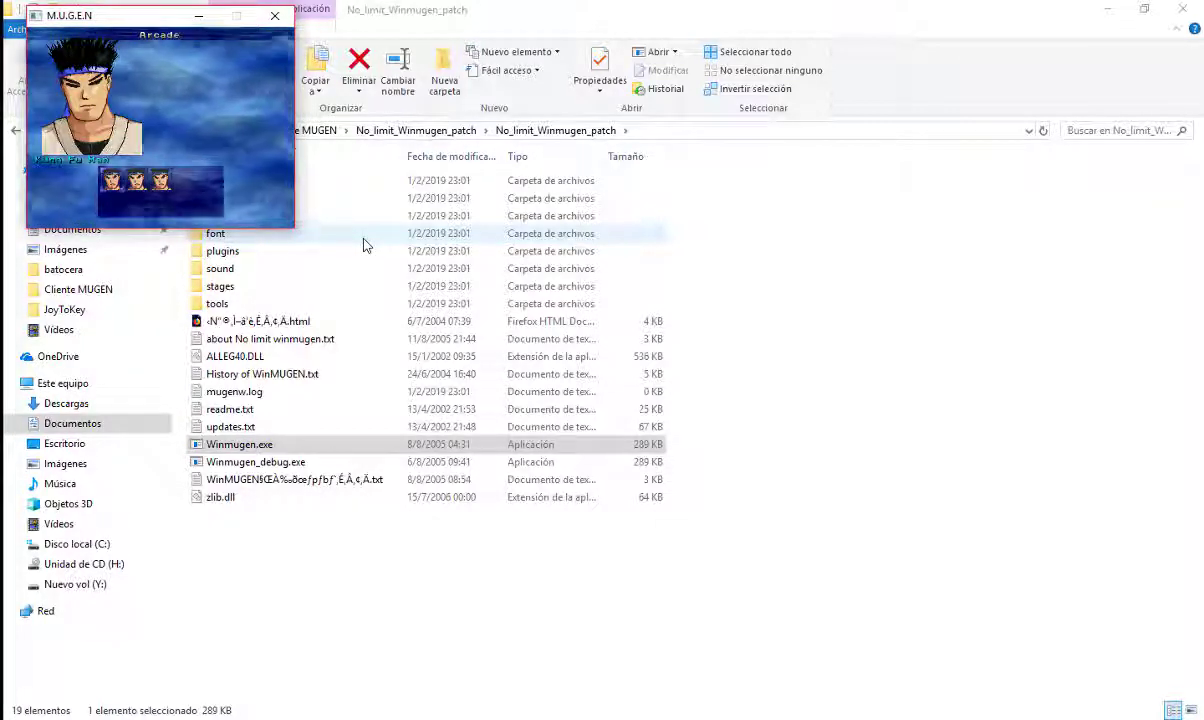
key("Escape")
key("Escape")
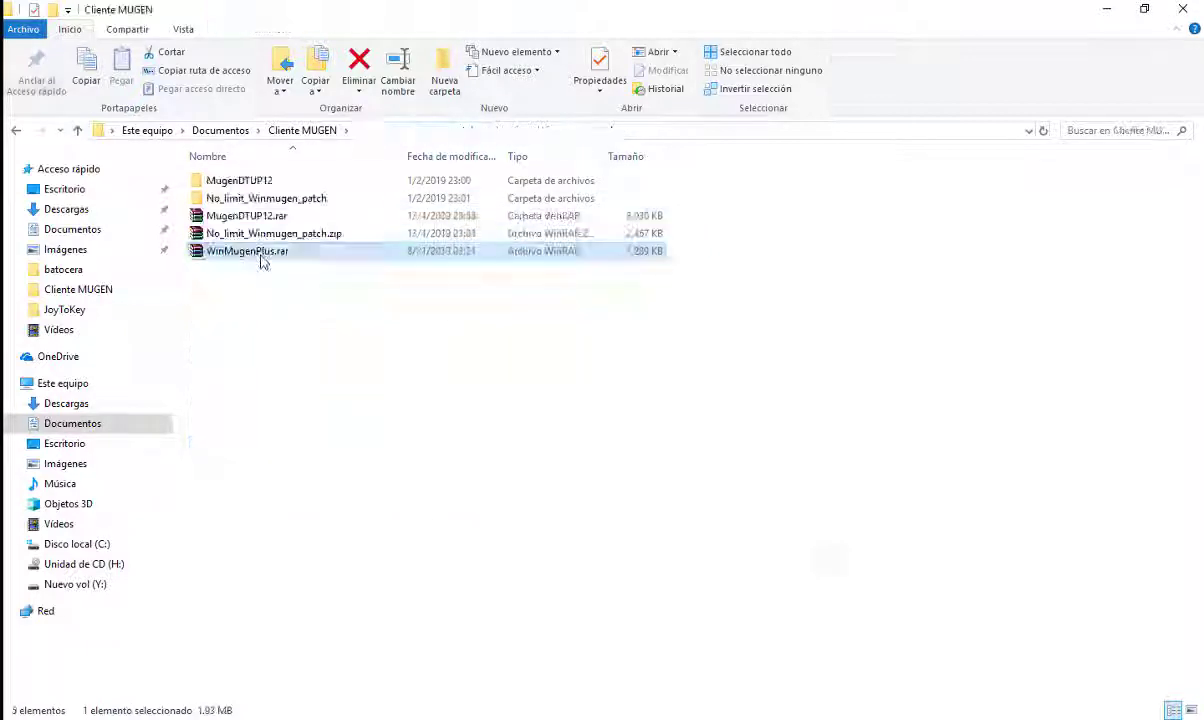
Extract WinMugenPlus.rar from the Cliente MUGEN folder into its own WinMugenPlus folder and open that folder
right_click(258, 258)
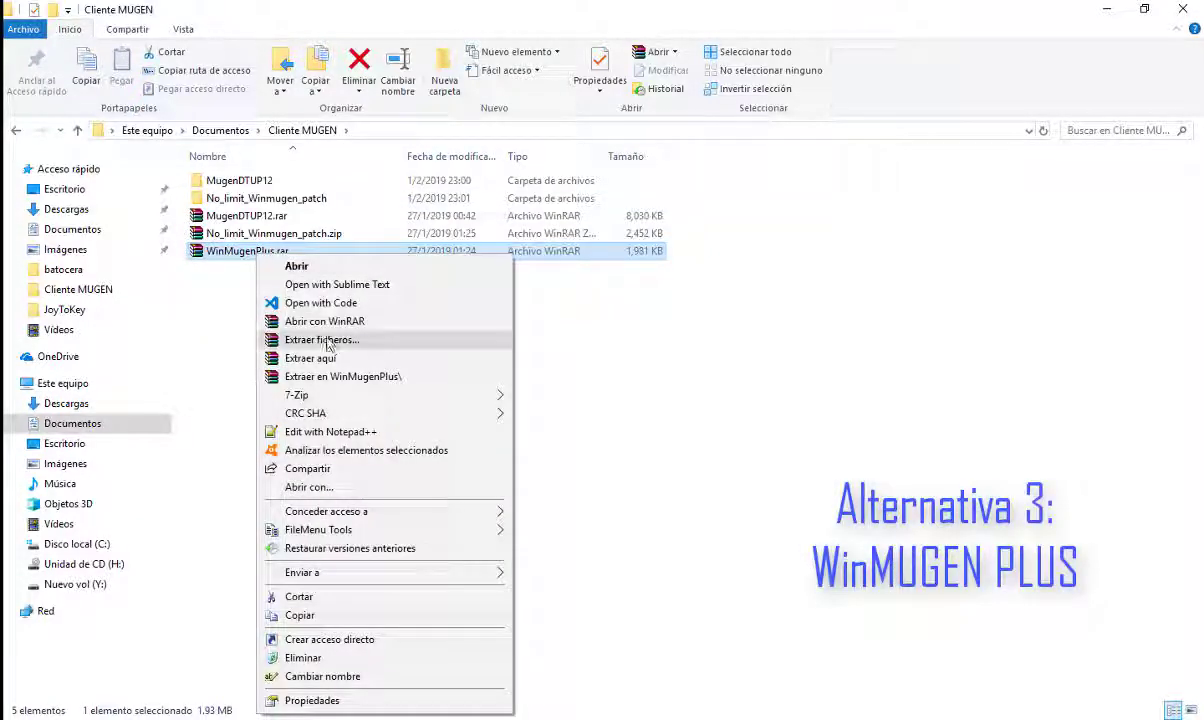
left_click(383, 377)
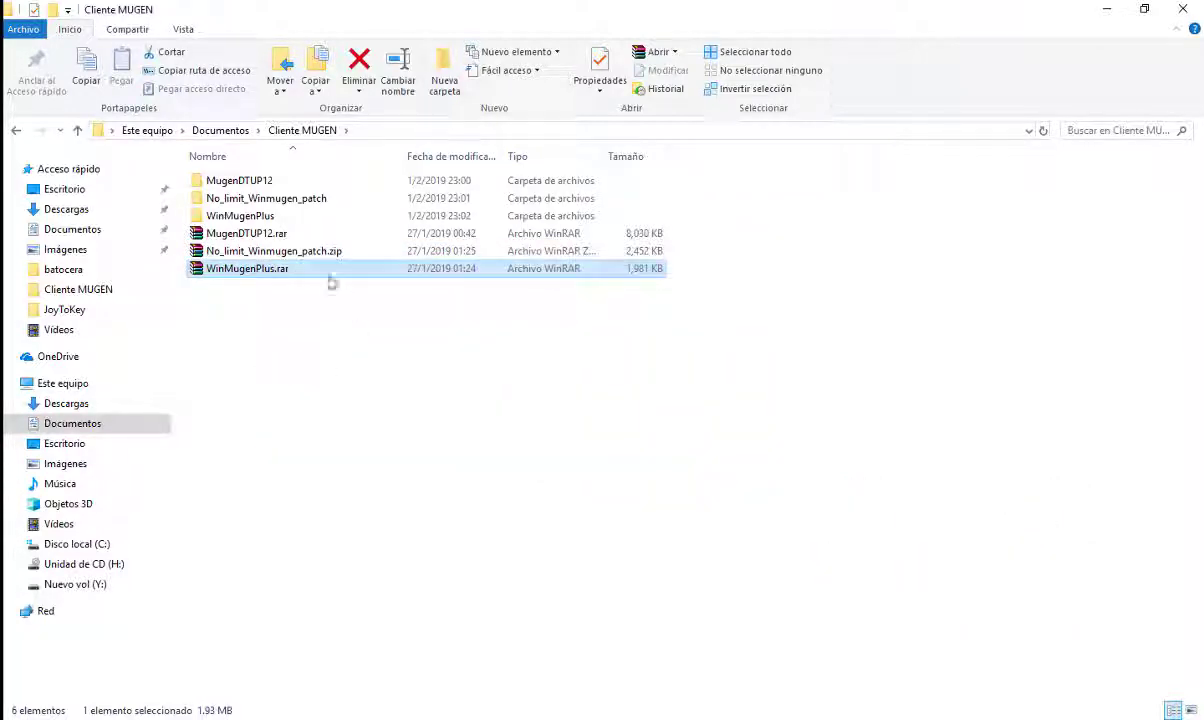
double_click(266, 216)
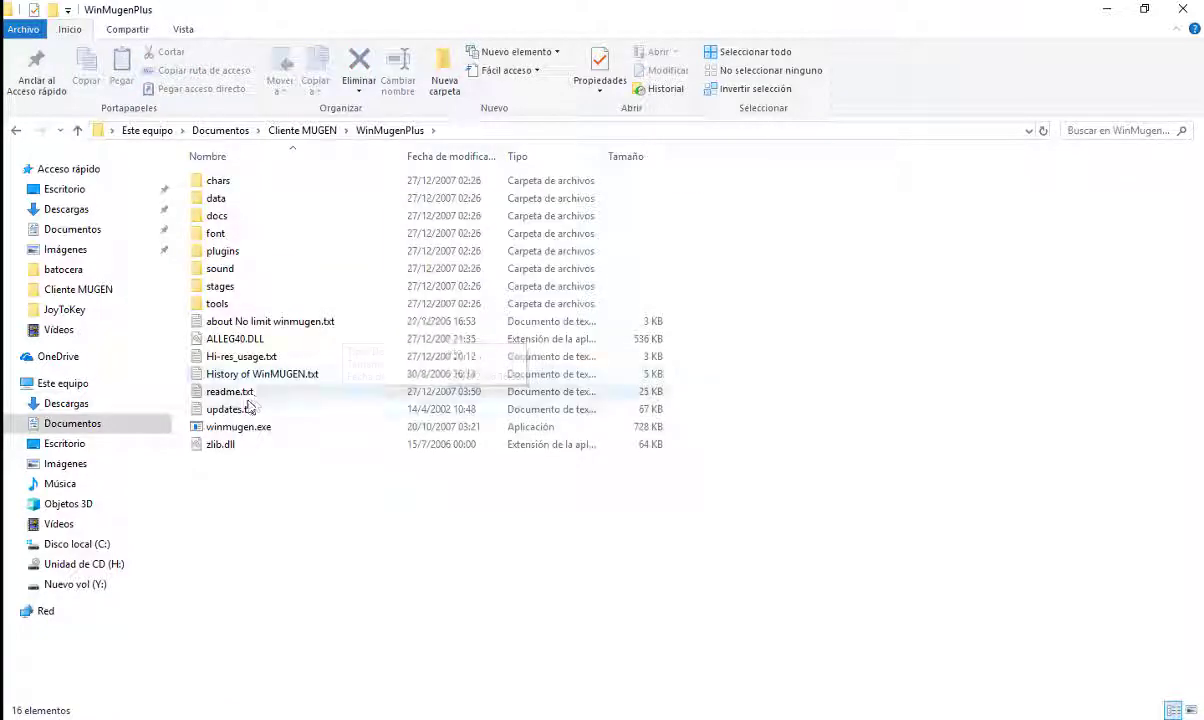
Run winmugen.exe from the WinMugenPlus folder and close its game window
left_click(238, 432)
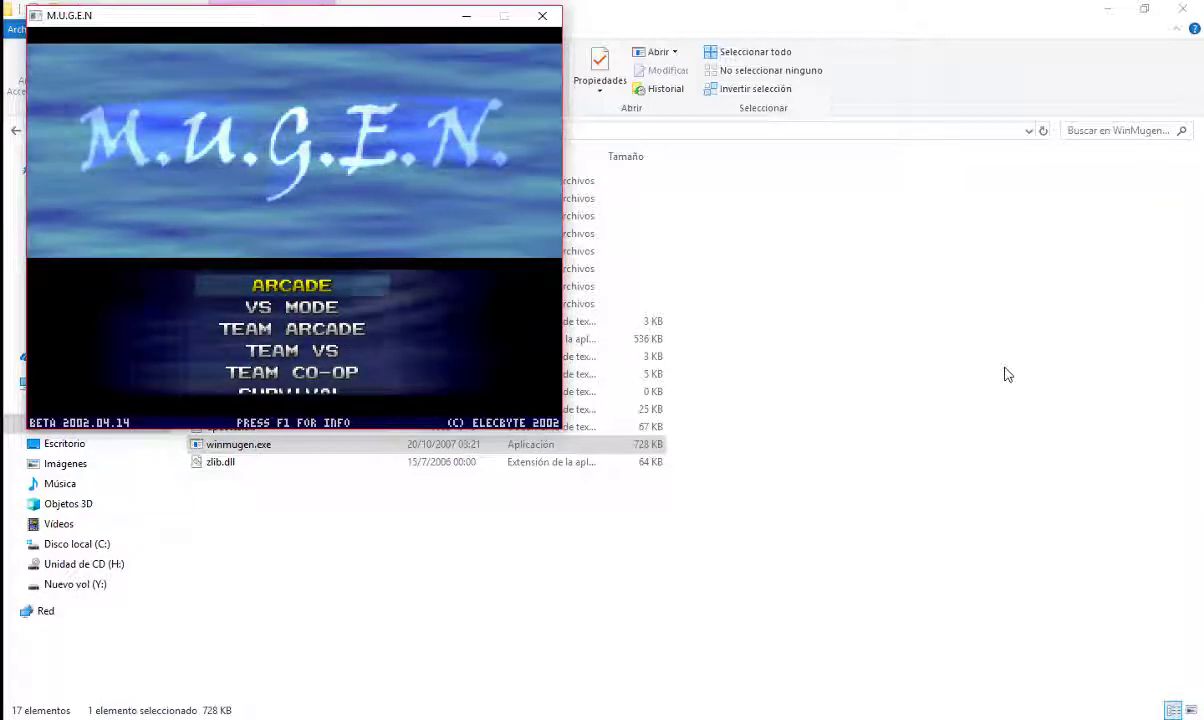
key("alt+Return")
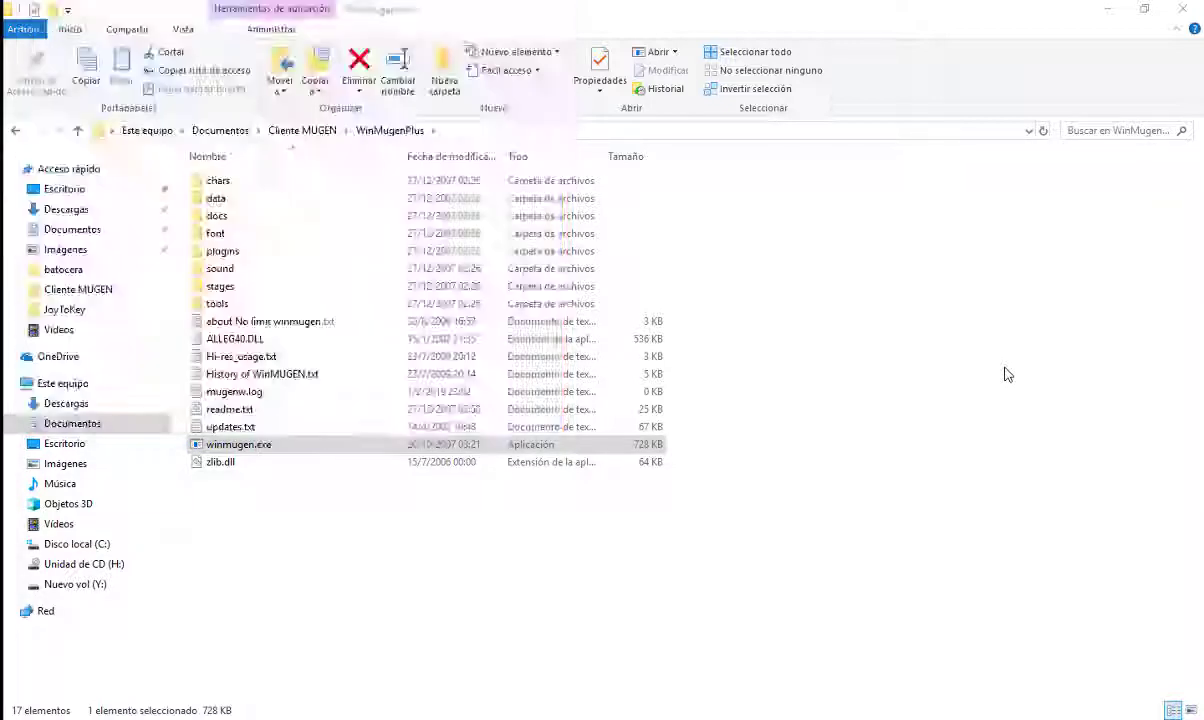
Switch the M.U.G.E.N game to windowed mode and bring its Arcade character selection screen to the front
key("alt+Return")
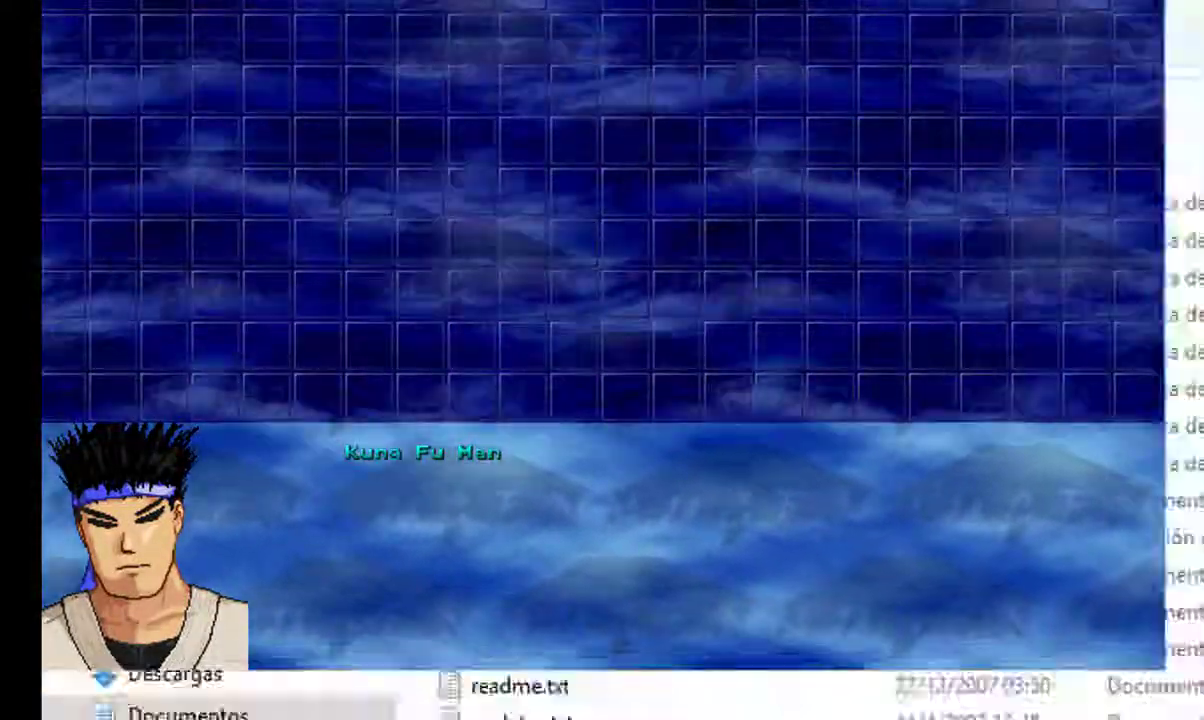
key("alt+Tab")
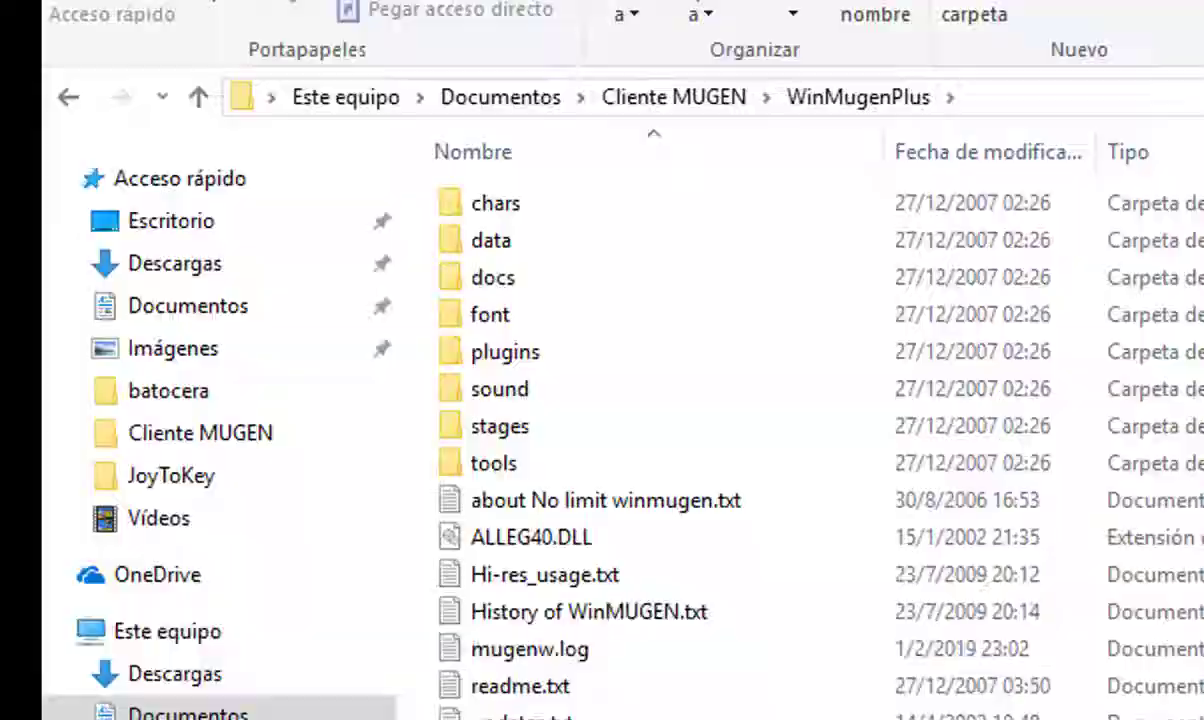
key("alt+Tab")
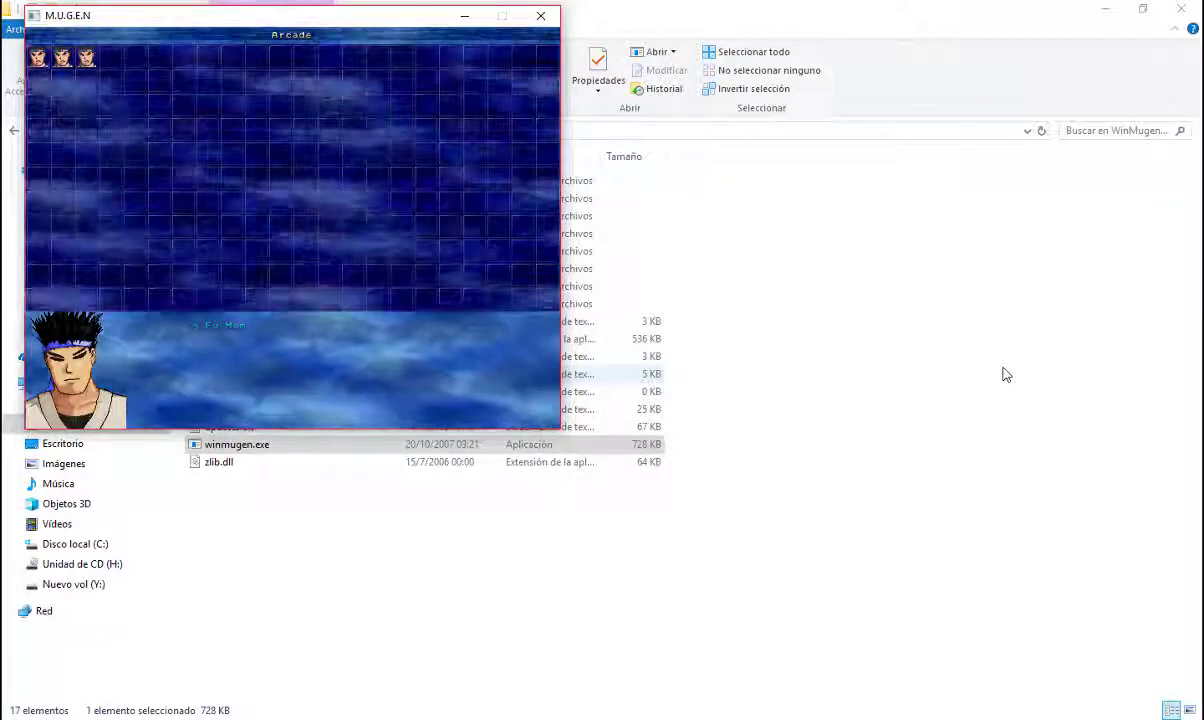
Go back from the Arcade selection screen to the M.U.G.E.N title menu and exit the game
key("Escape")
key("Down")
key("Down")
key("Down")
key("Down")
key("Down")
key("Down")
key("Down")
key("Down")
key("Down")
key("Down")
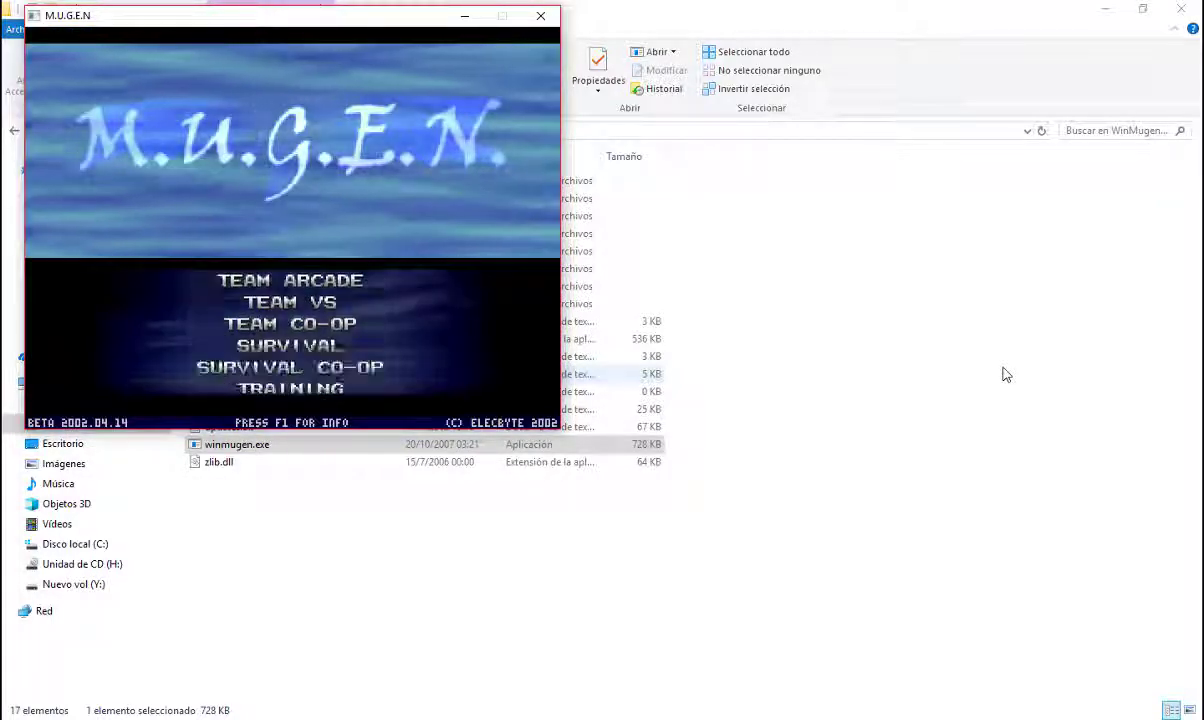
key("Return")
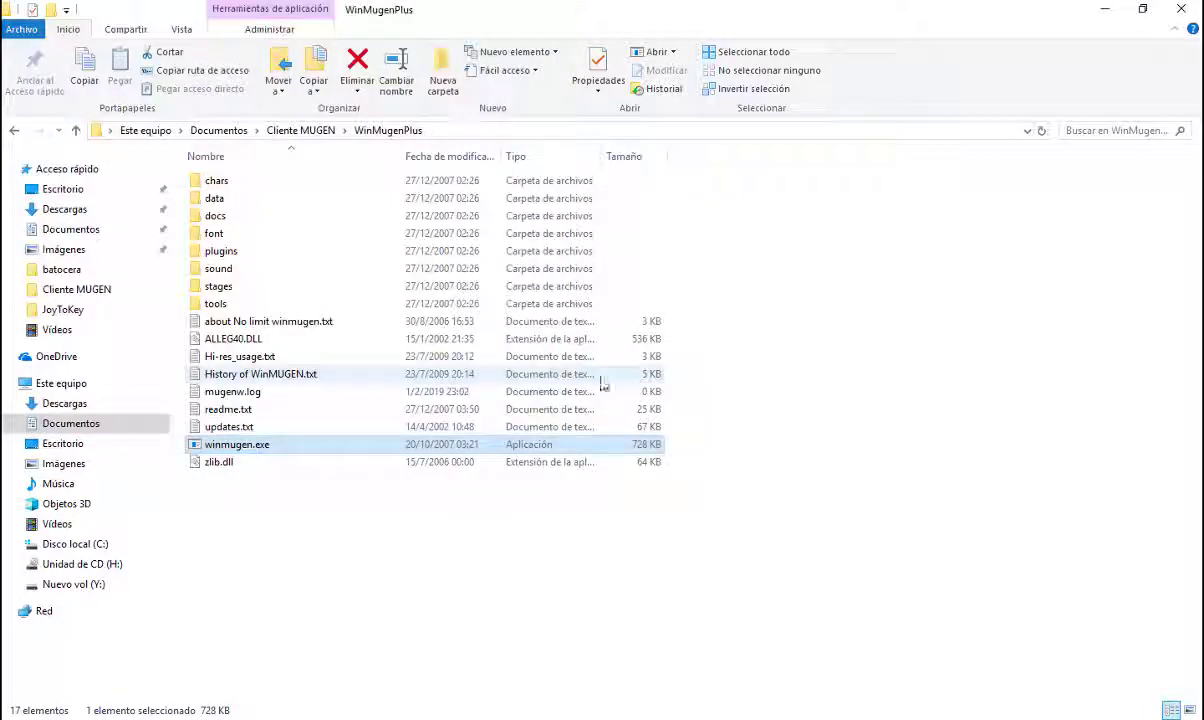
Look into the chars and sound folders of WinMugenPlus, dismissing the Avast notification
left_click(1008, 532)
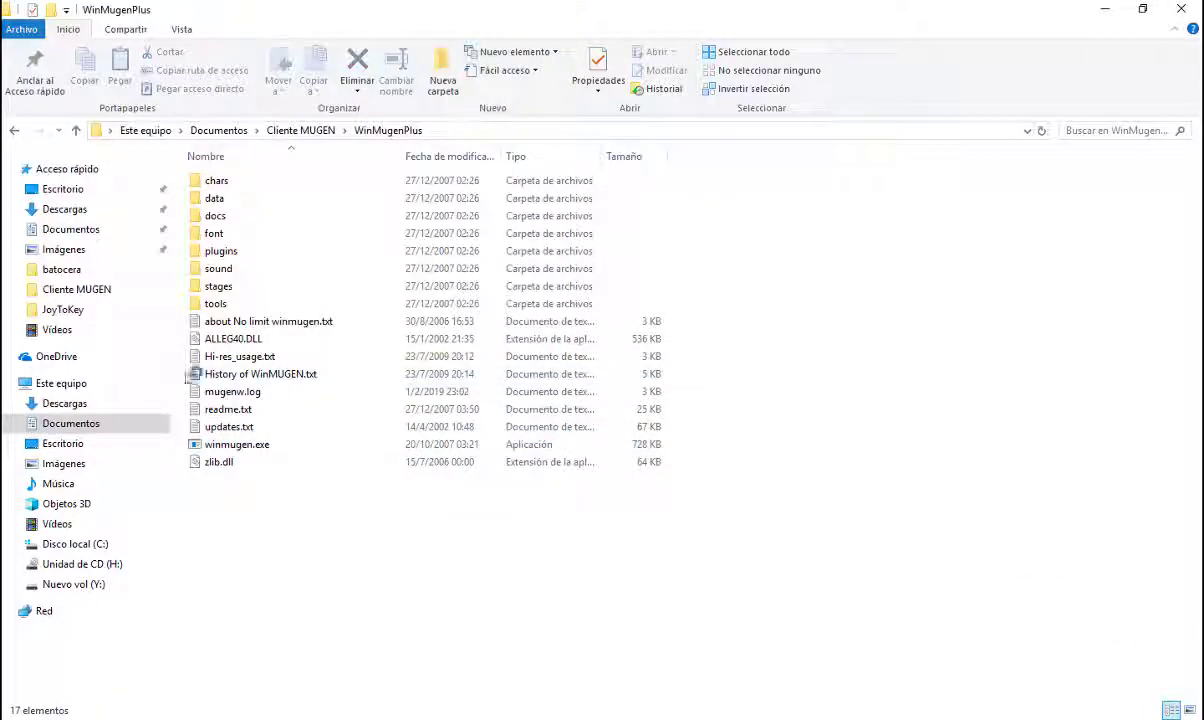
left_click(223, 187)
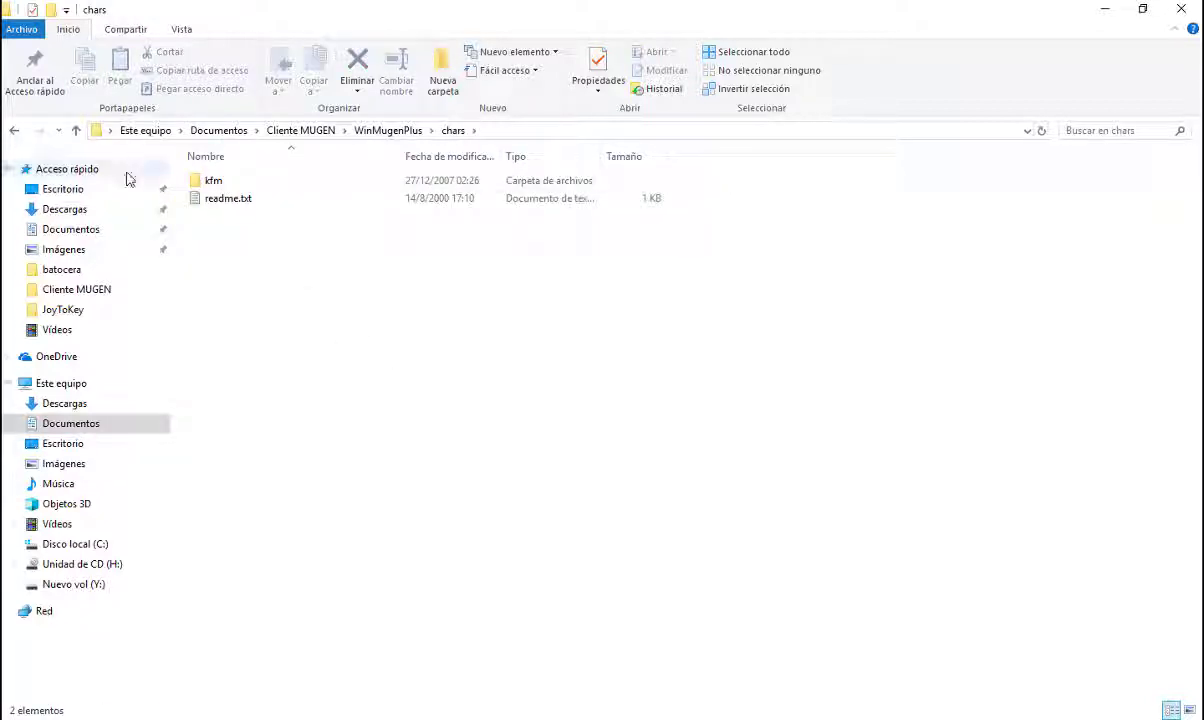
left_click(401, 132)
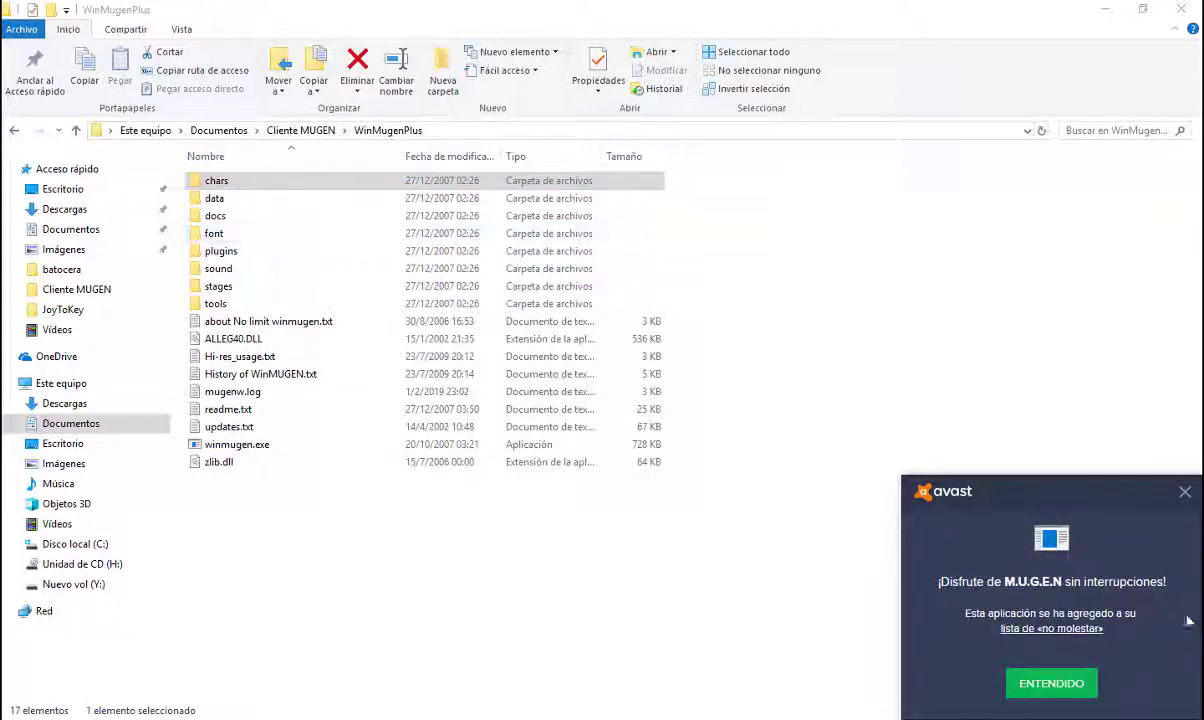
left_click(1185, 492)
double_click(229, 267)
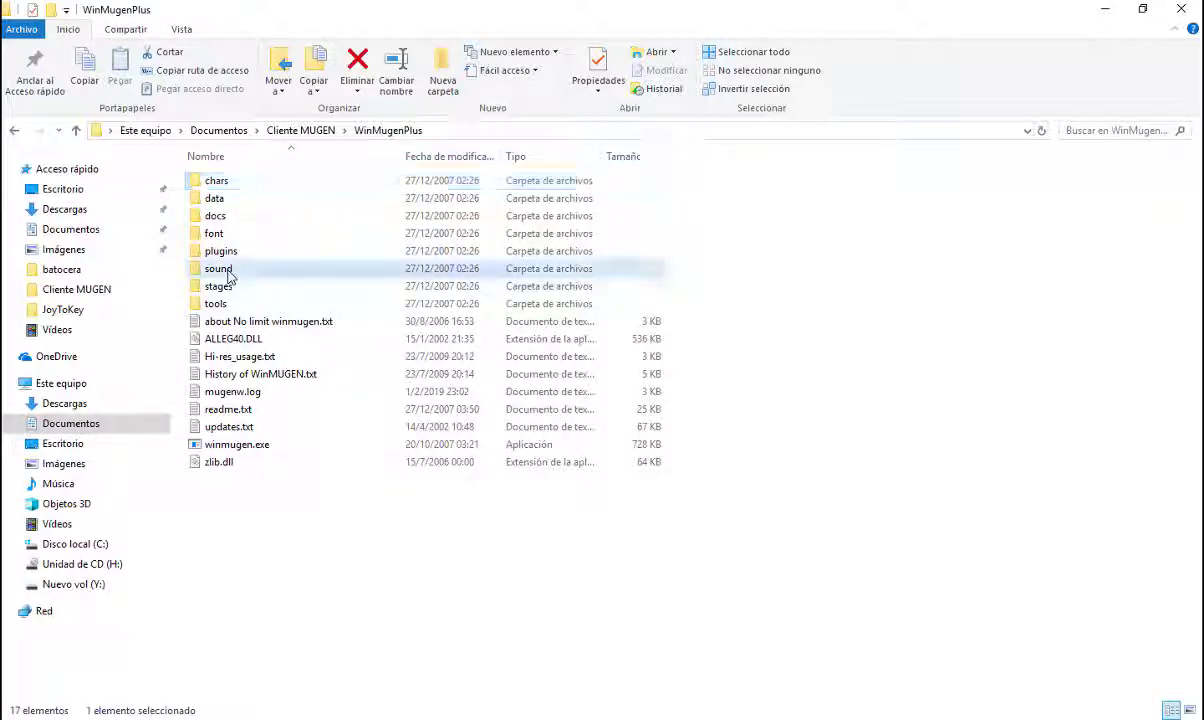
left_click(386, 131)
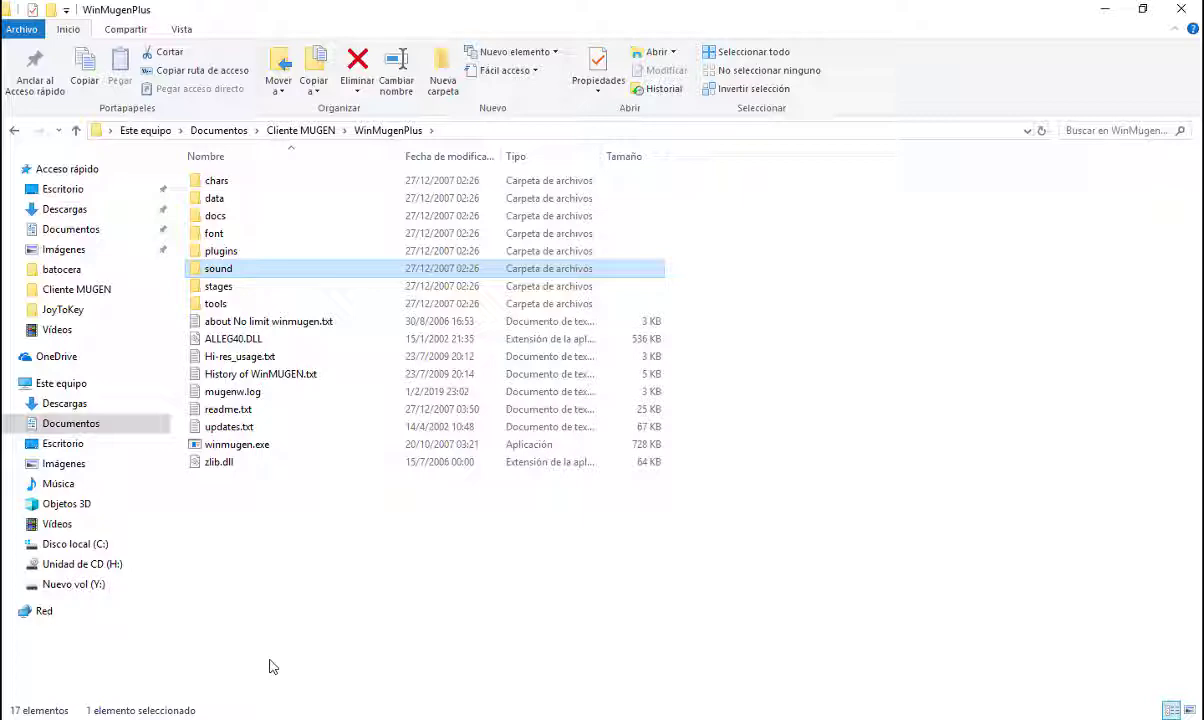
Check the kfm character folder inside WinMugenPlus's chars folder and return to the Cliente MUGEN folder
double_click(213, 182)
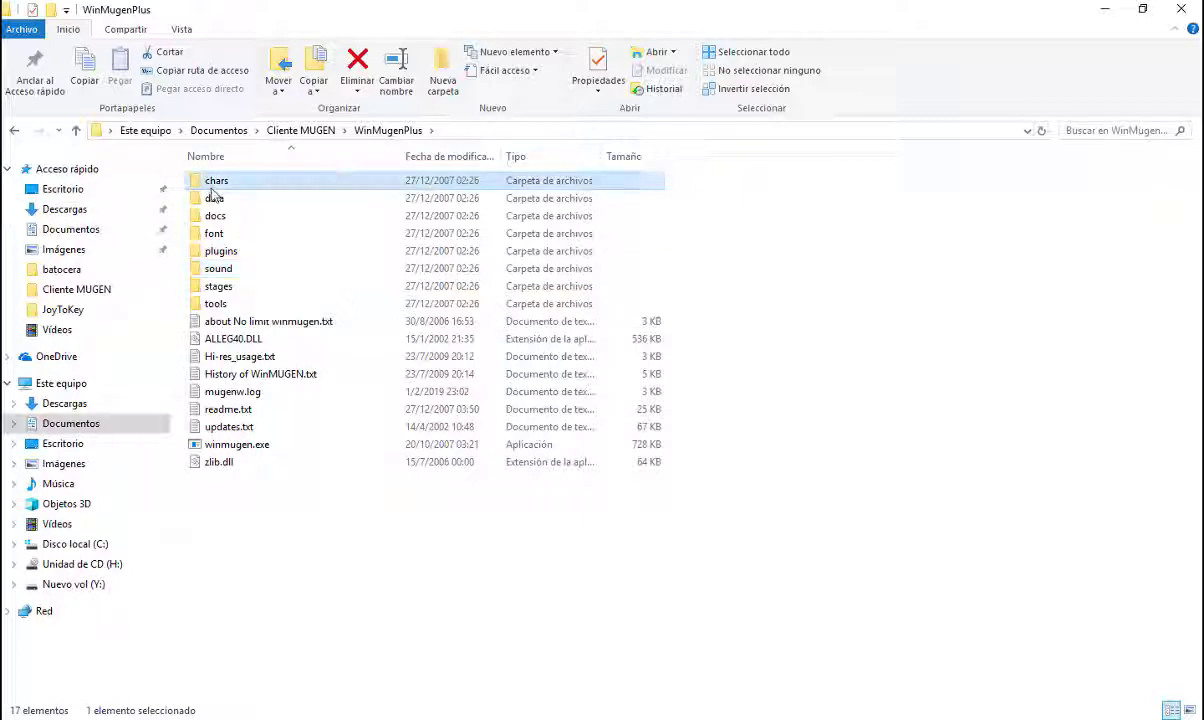
double_click(212, 182)
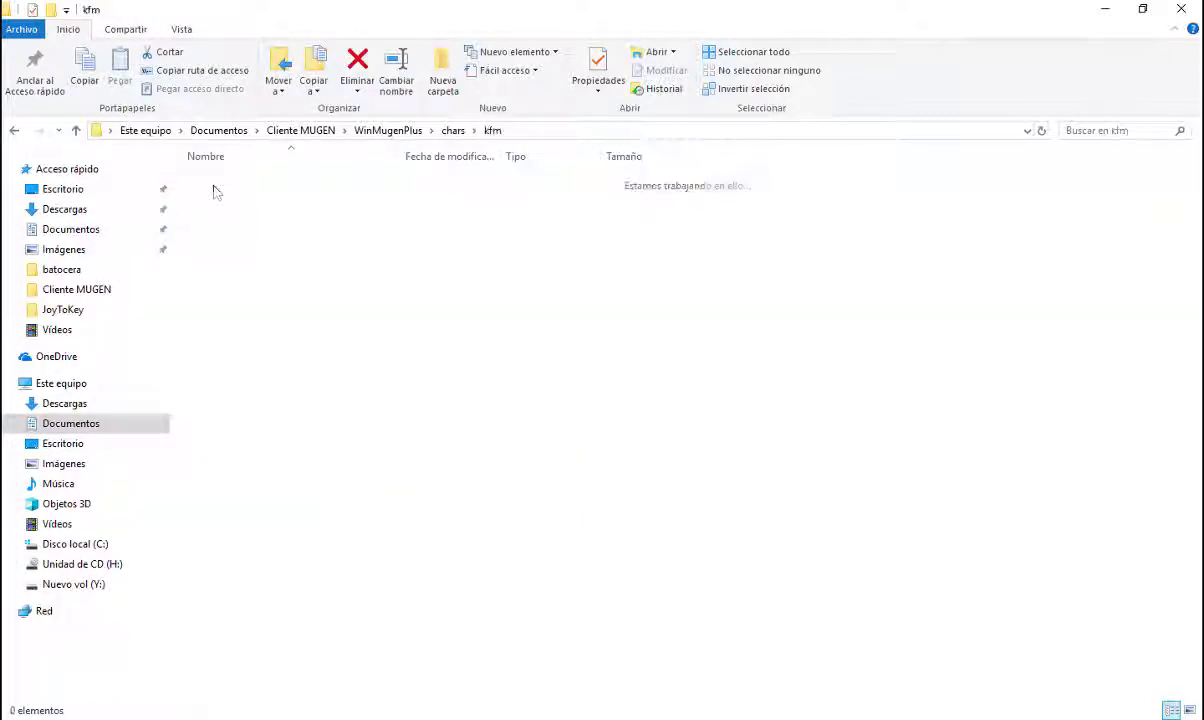
left_click(452, 131)
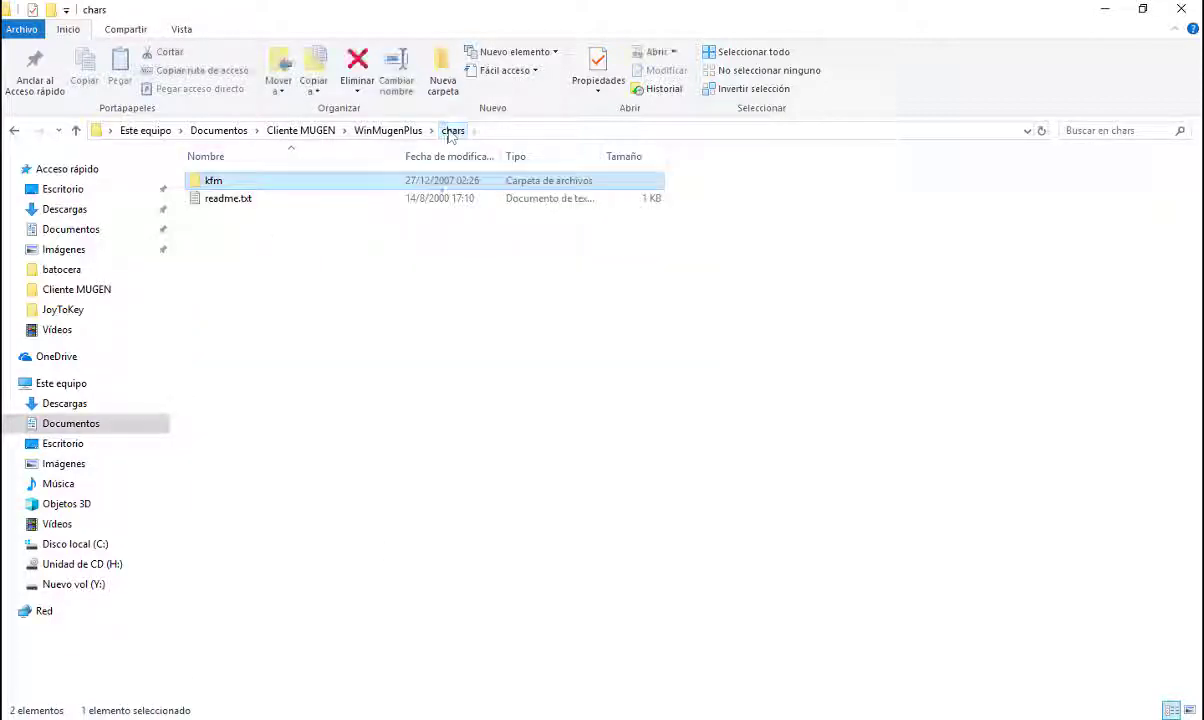
left_click(388, 130)
left_click(285, 131)
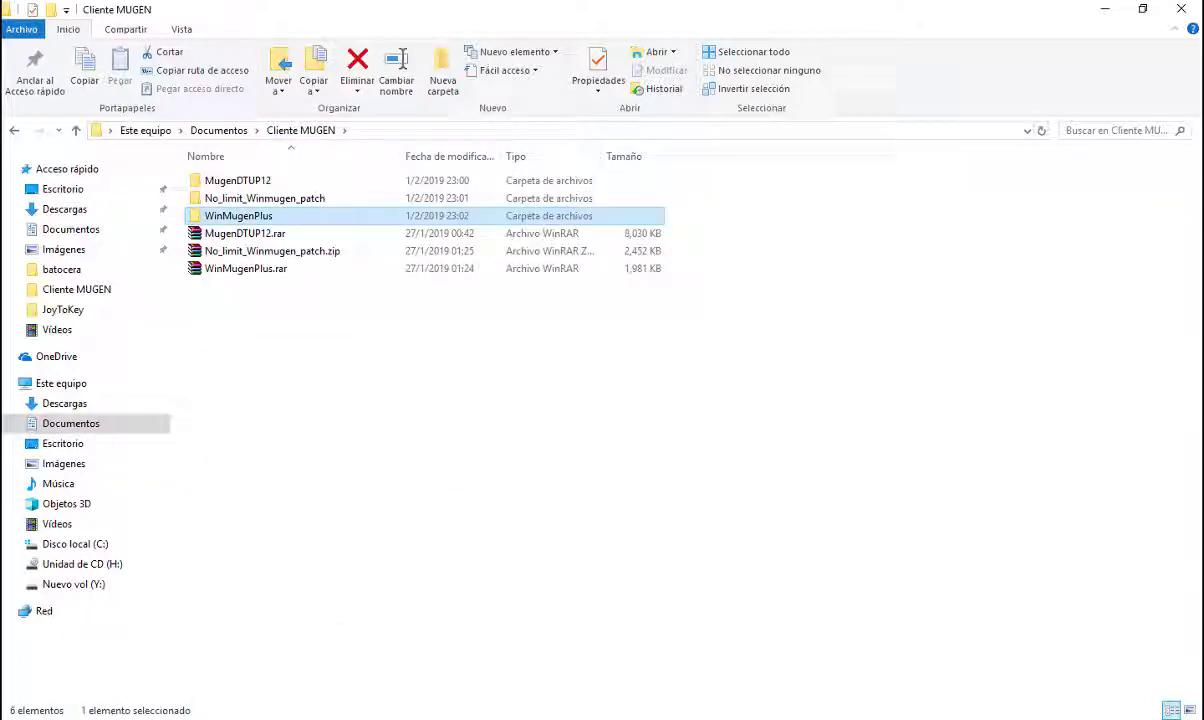
Switch to Google Drive in Opera, view the Parche para winmugen ZIP folder in Clientes MUGEN, and minimize the browser
key("alt+Tab")
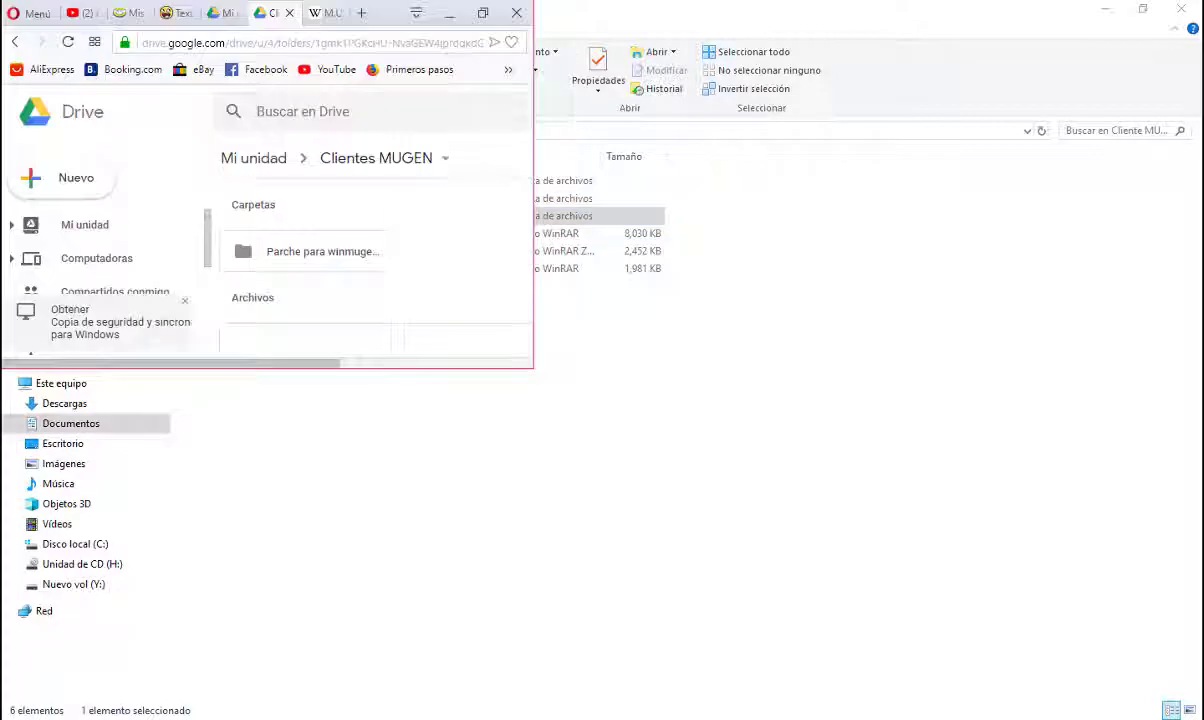
left_click(484, 13)
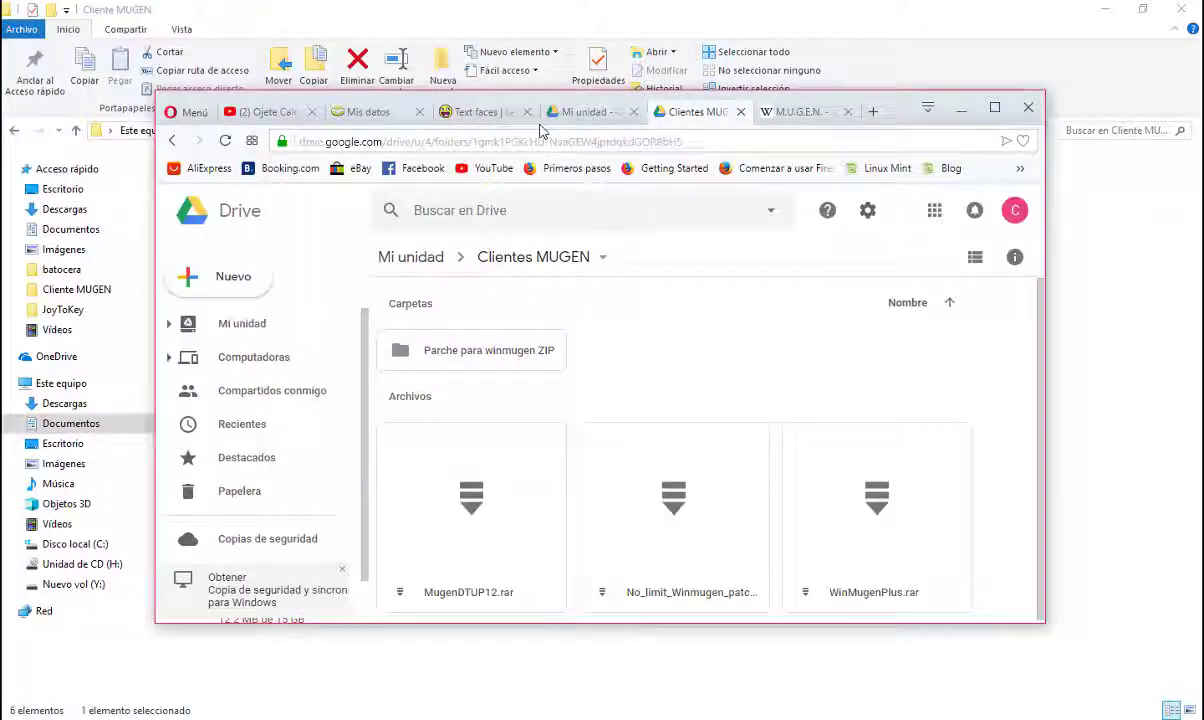
double_click(520, 353)
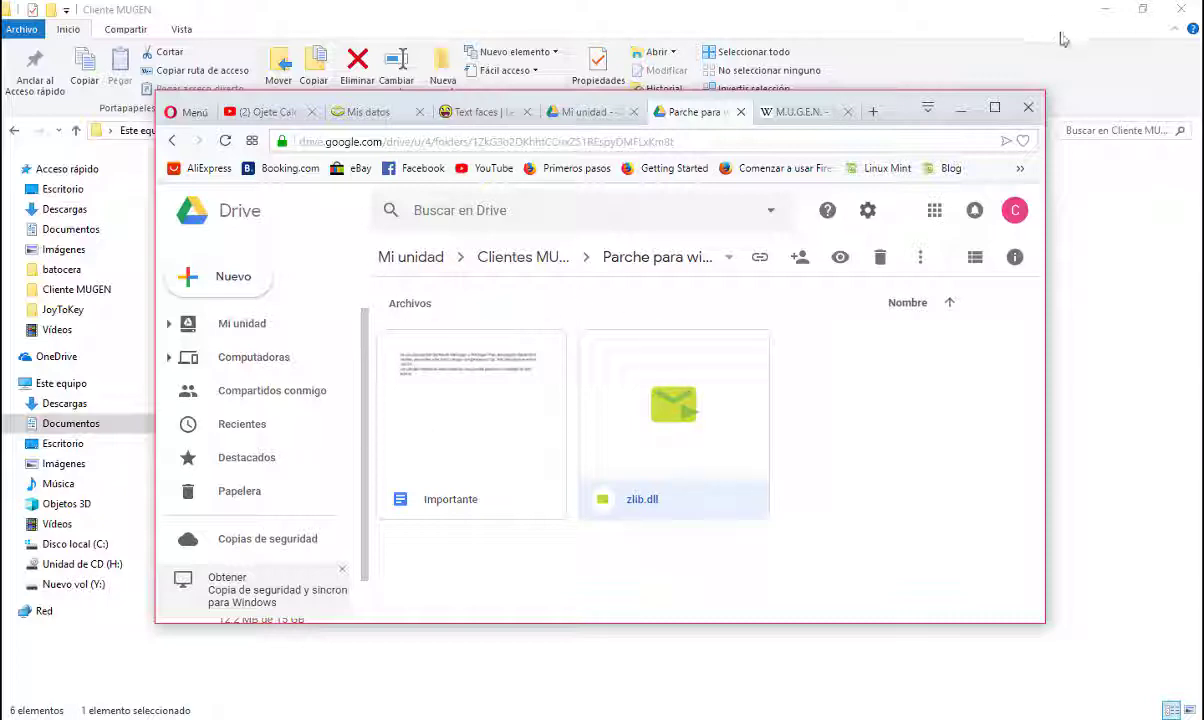
left_click(996, 108)
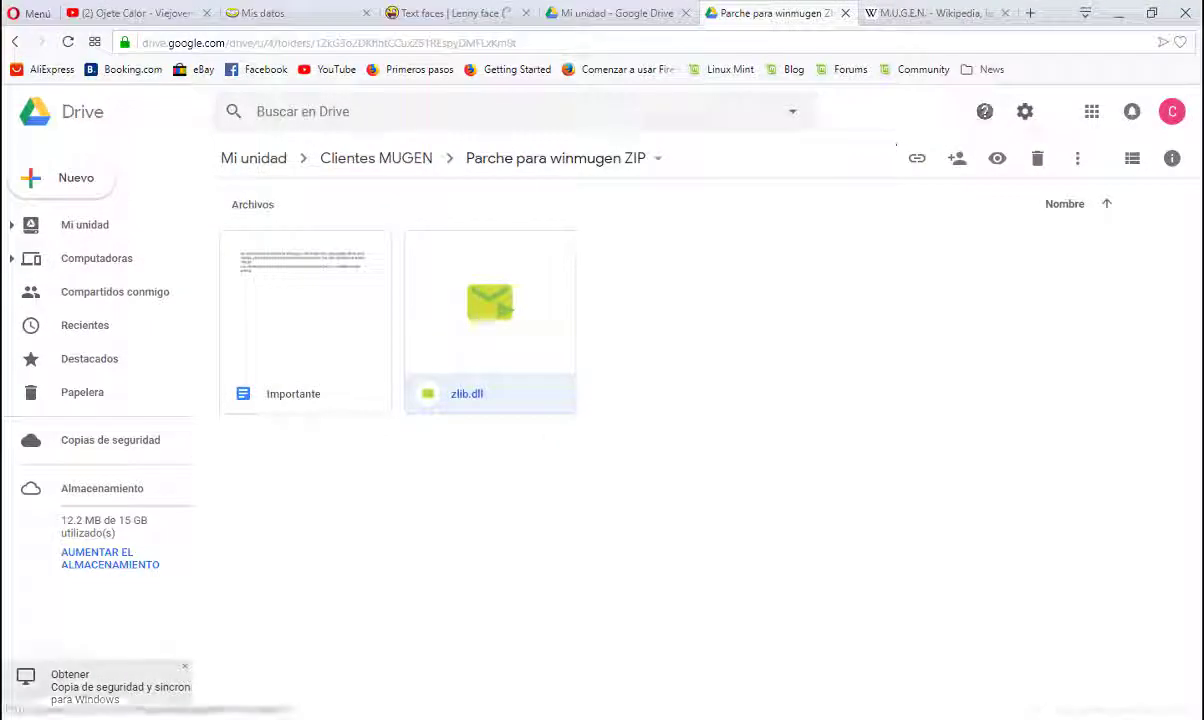
left_click(1118, 13)
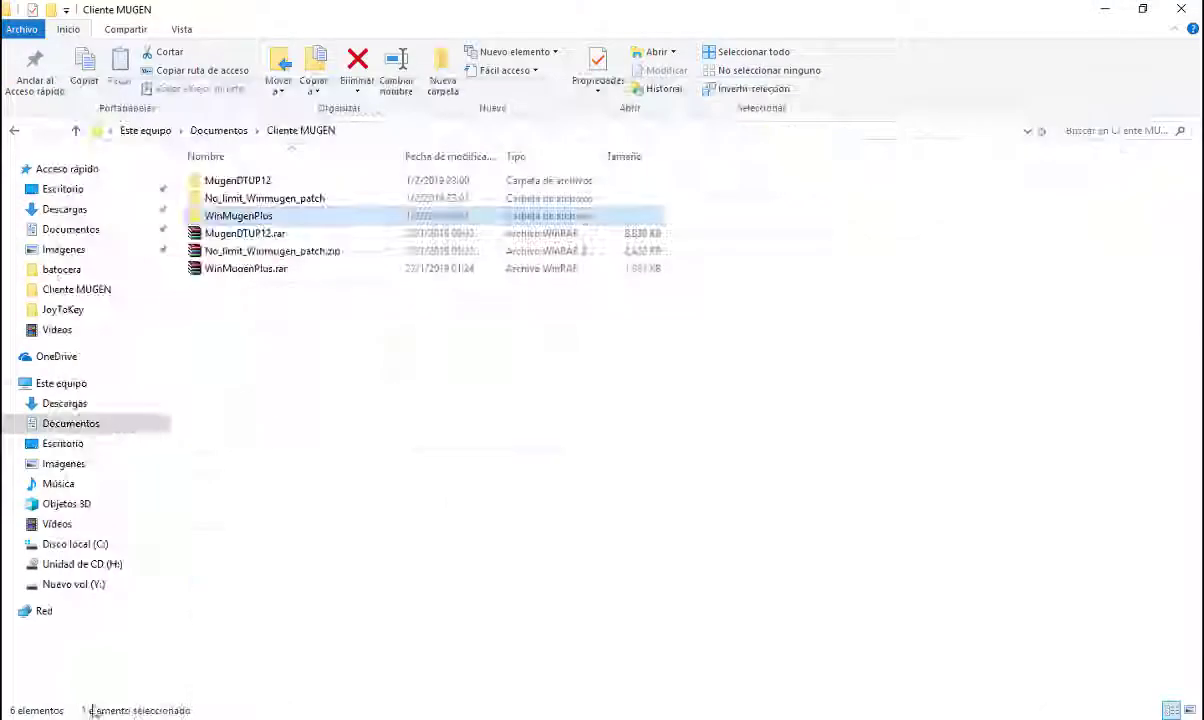
Switch to the File Explorer window showing nes and open the MUGEN yogifighter folder in Documents
mouse_move(197, 700)
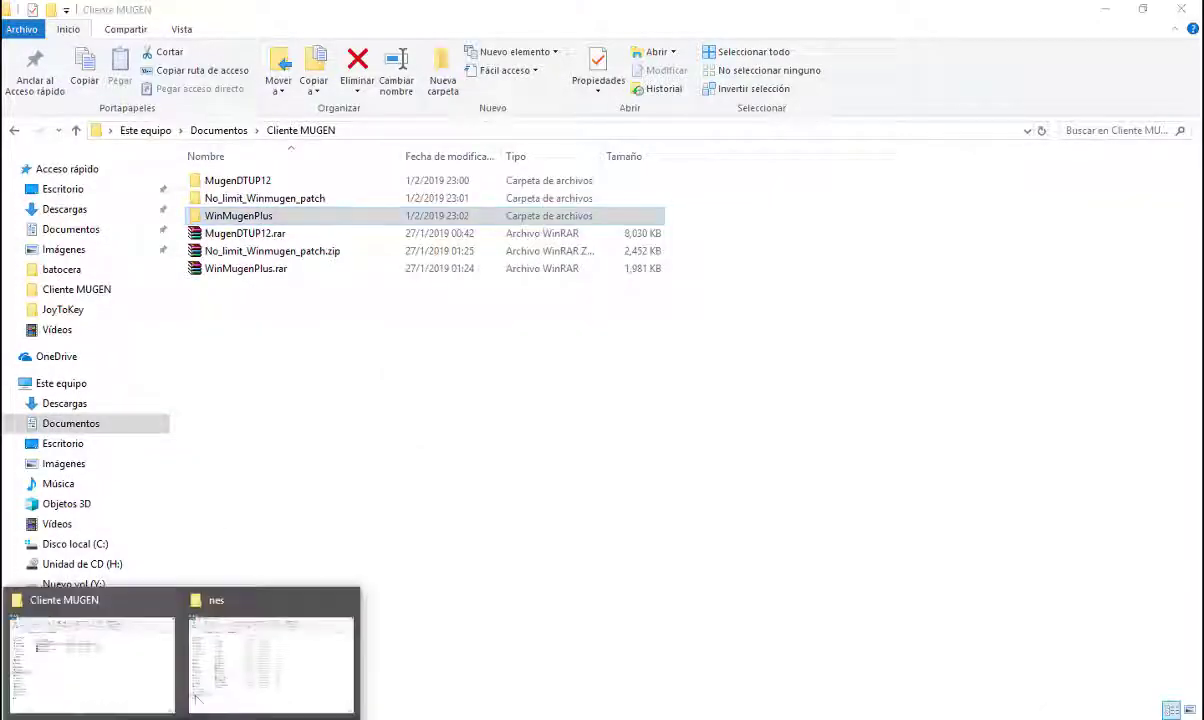
left_click(247, 632)
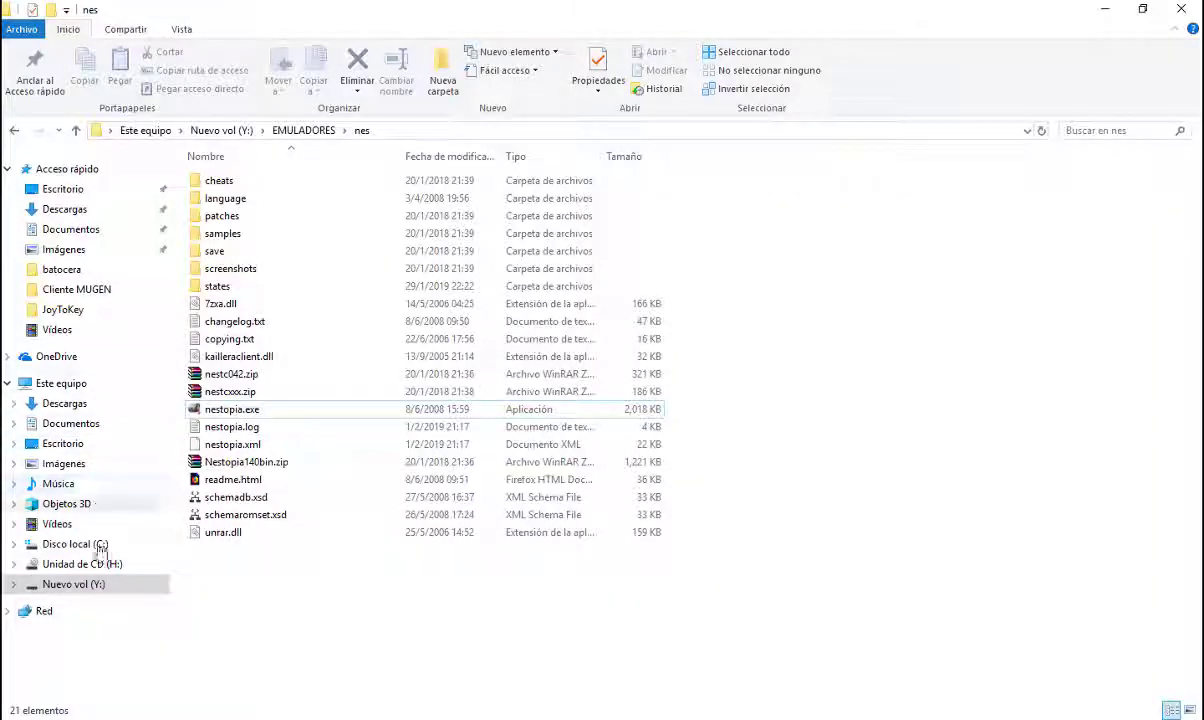
left_click(80, 428)
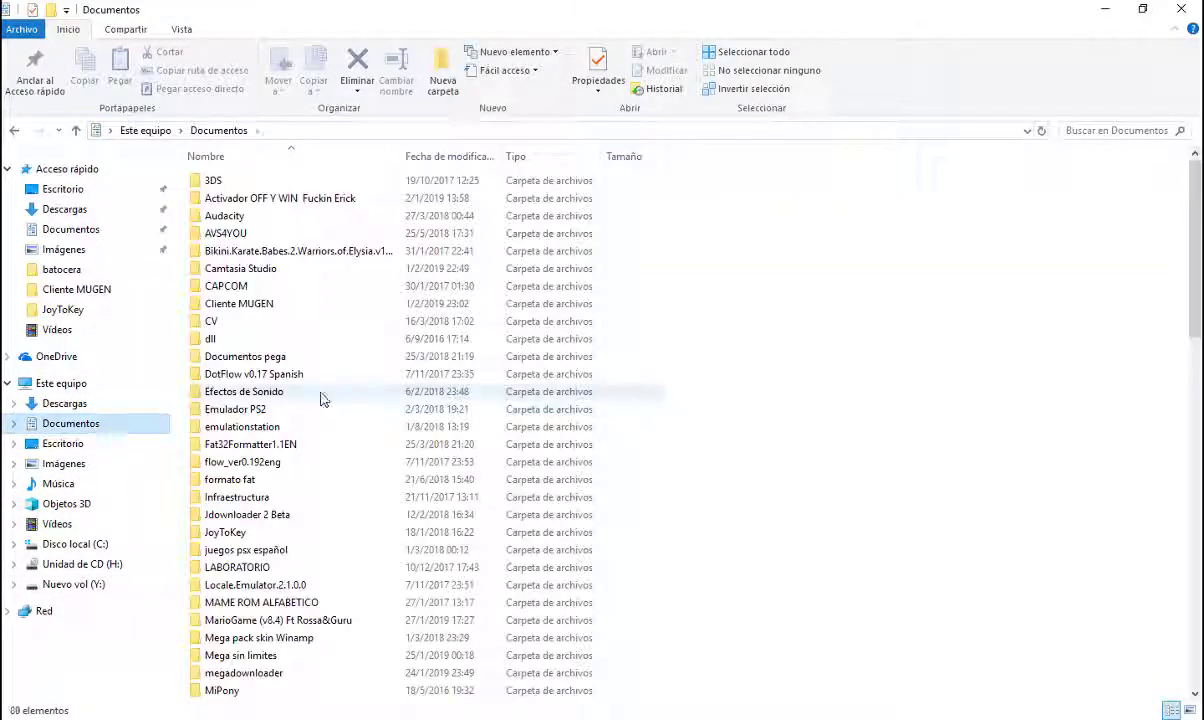
scroll(318, 400, "down", 8)
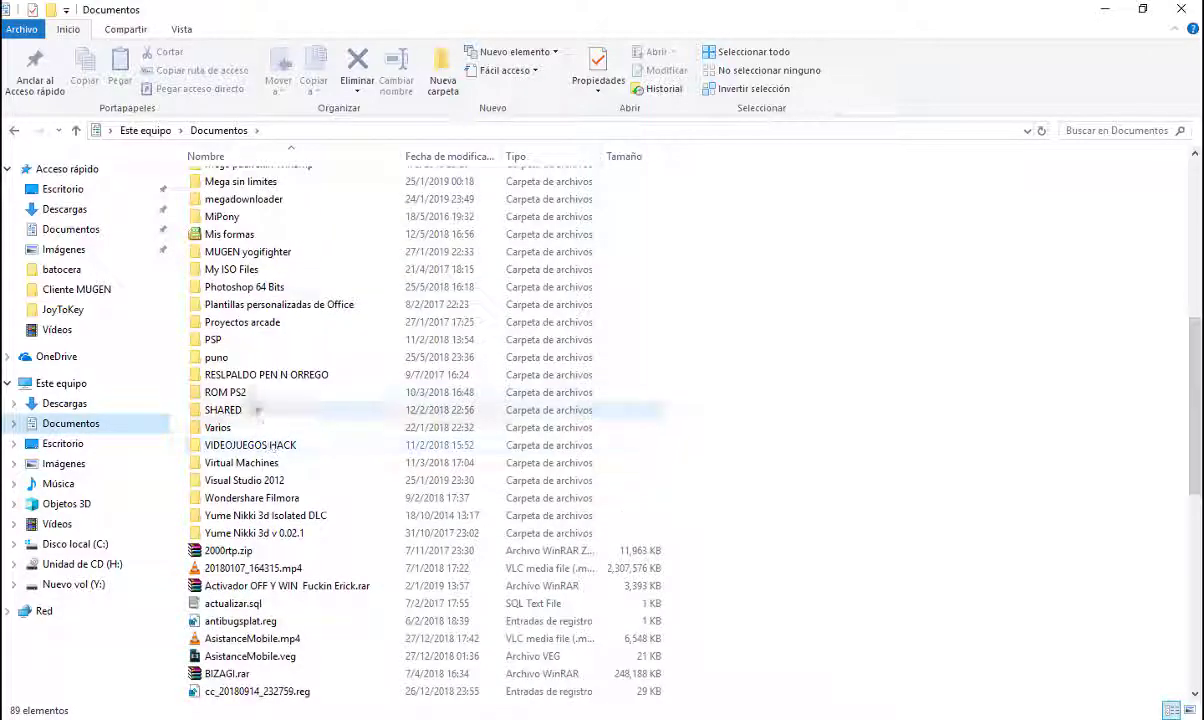
double_click(258, 254)
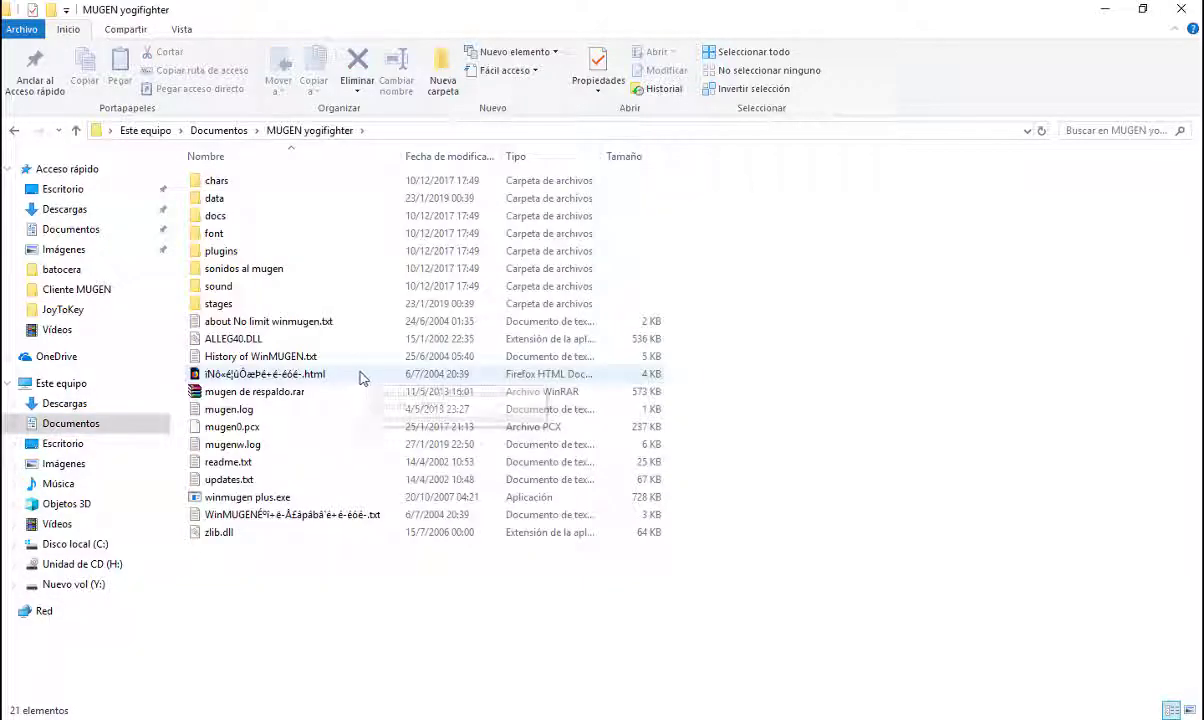
Browse the character folders and ZIP files in MUGEN yogifighter's chars folder and return to the parent folder
left_click(213, 183)
double_click(213, 185)
scroll(360, 330, "down", 15)
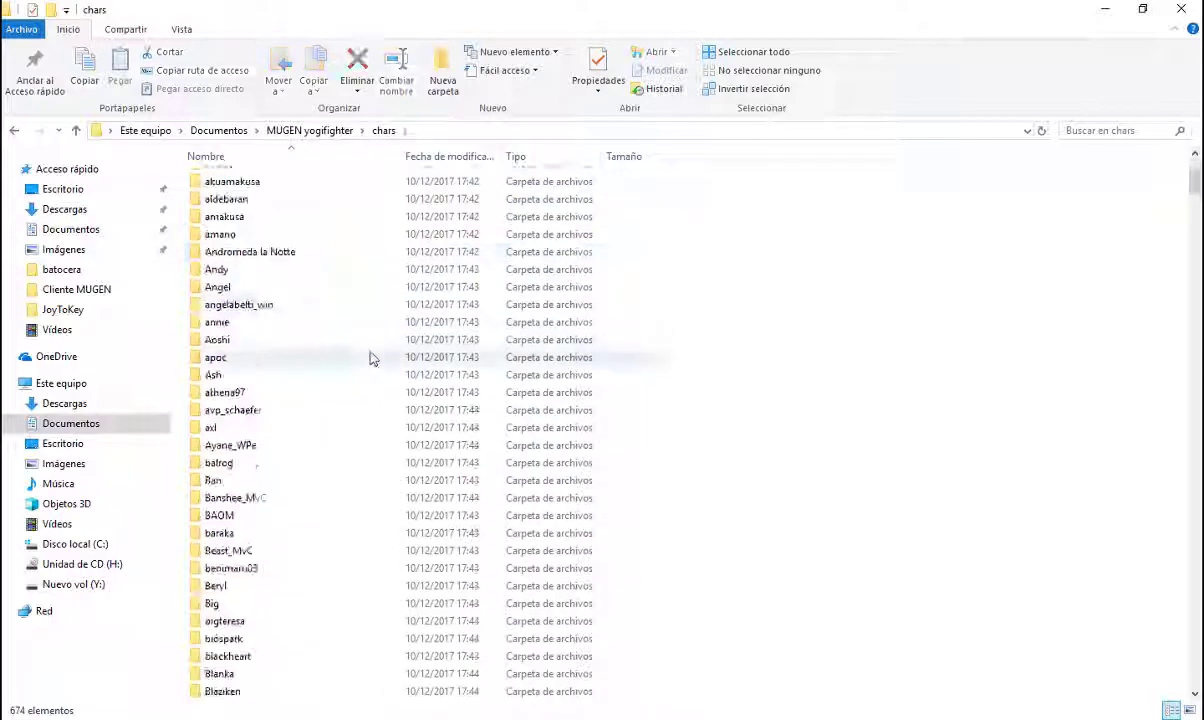
scroll(1194, 247, "down", 20)
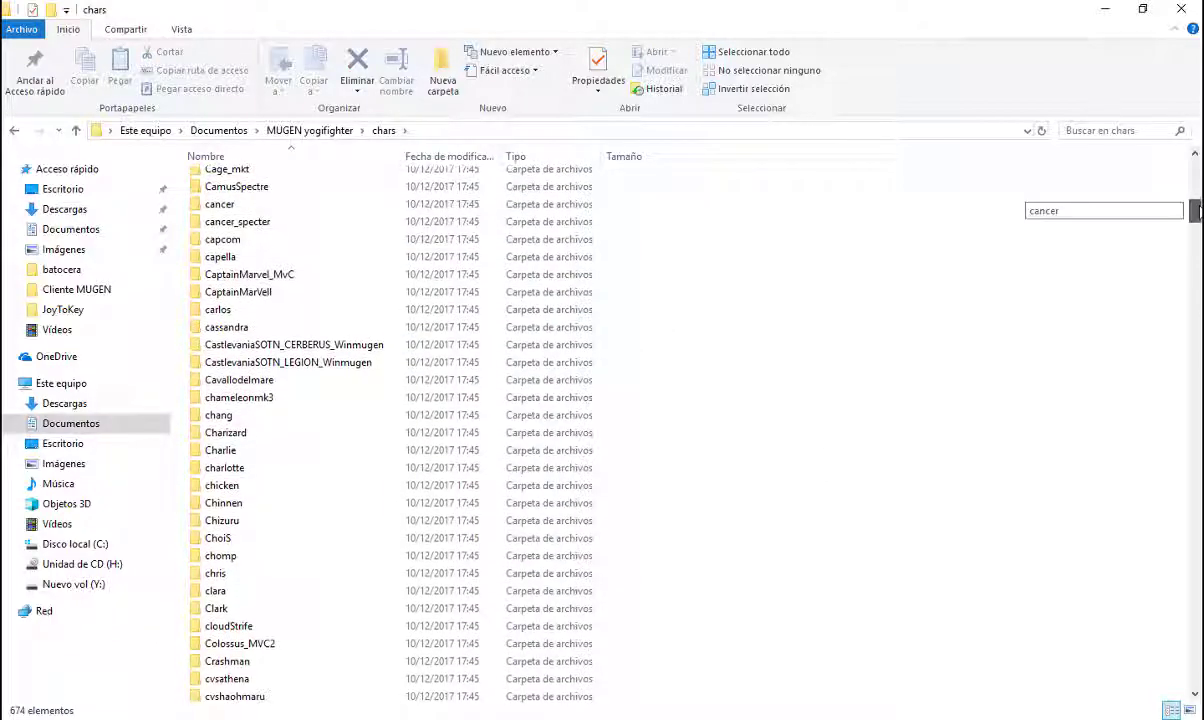
scroll(660, 420, "up", 20)
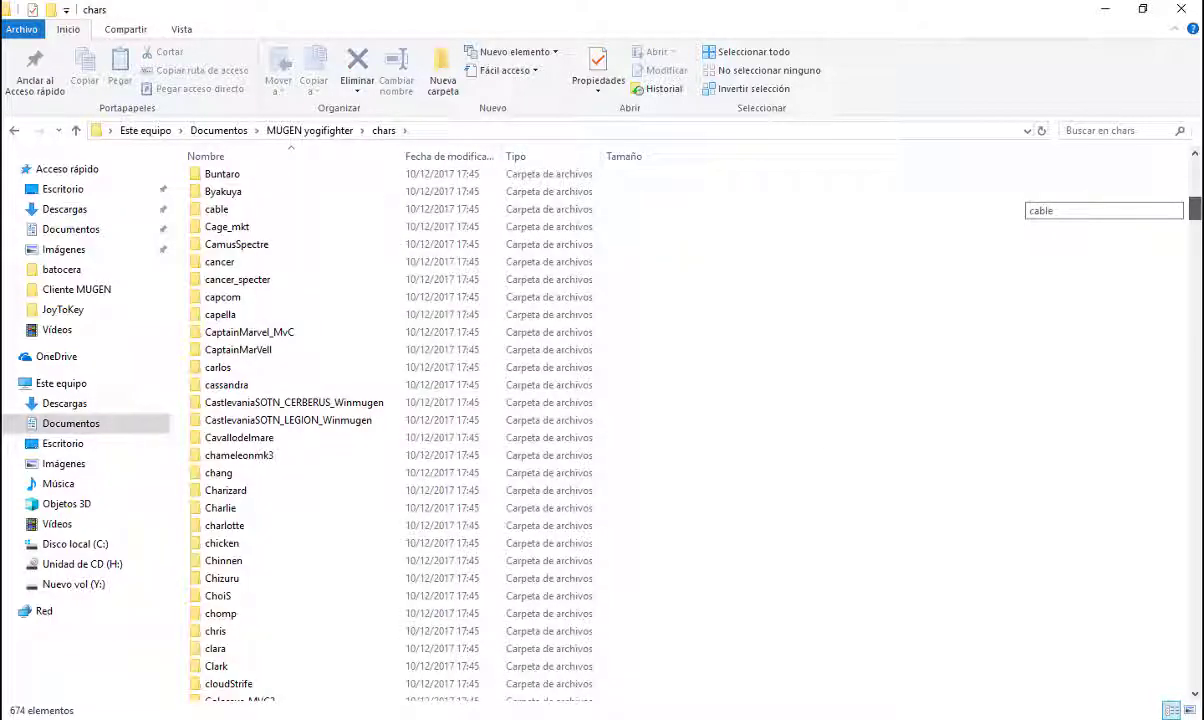
scroll(660, 420, "down", 20)
scroll(660, 420, "up", 15)
scroll(580, 420, "down", 10)
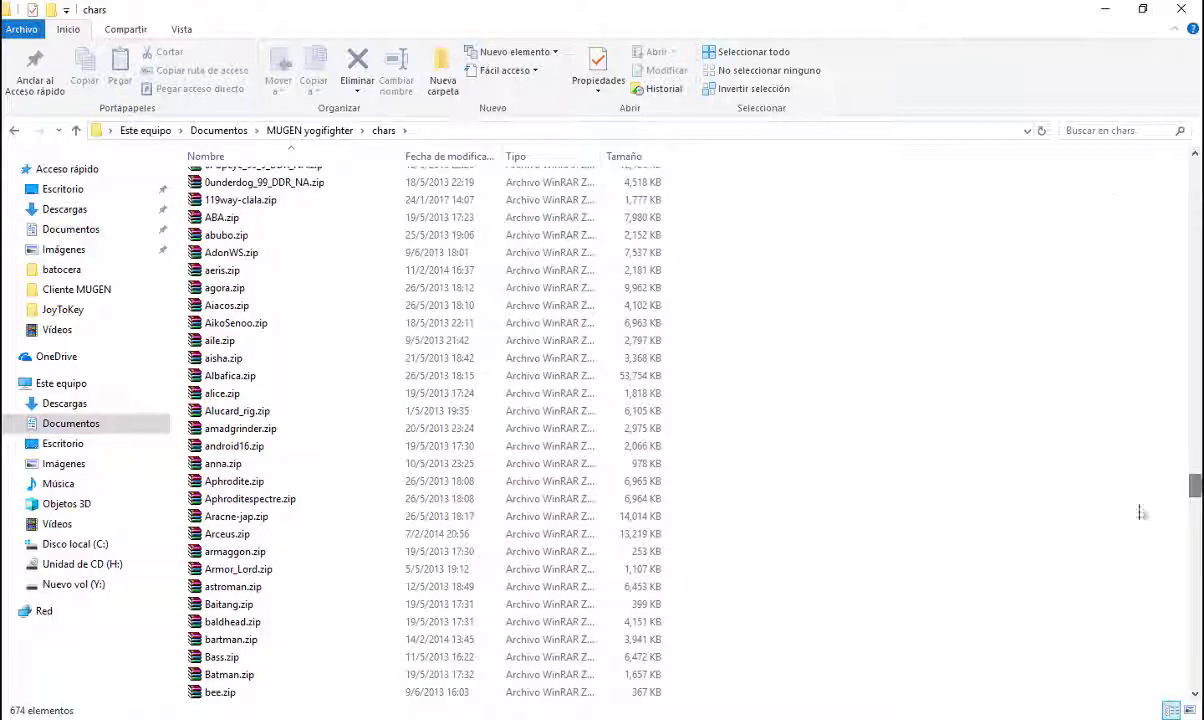
scroll(583, 422, "up", 8)
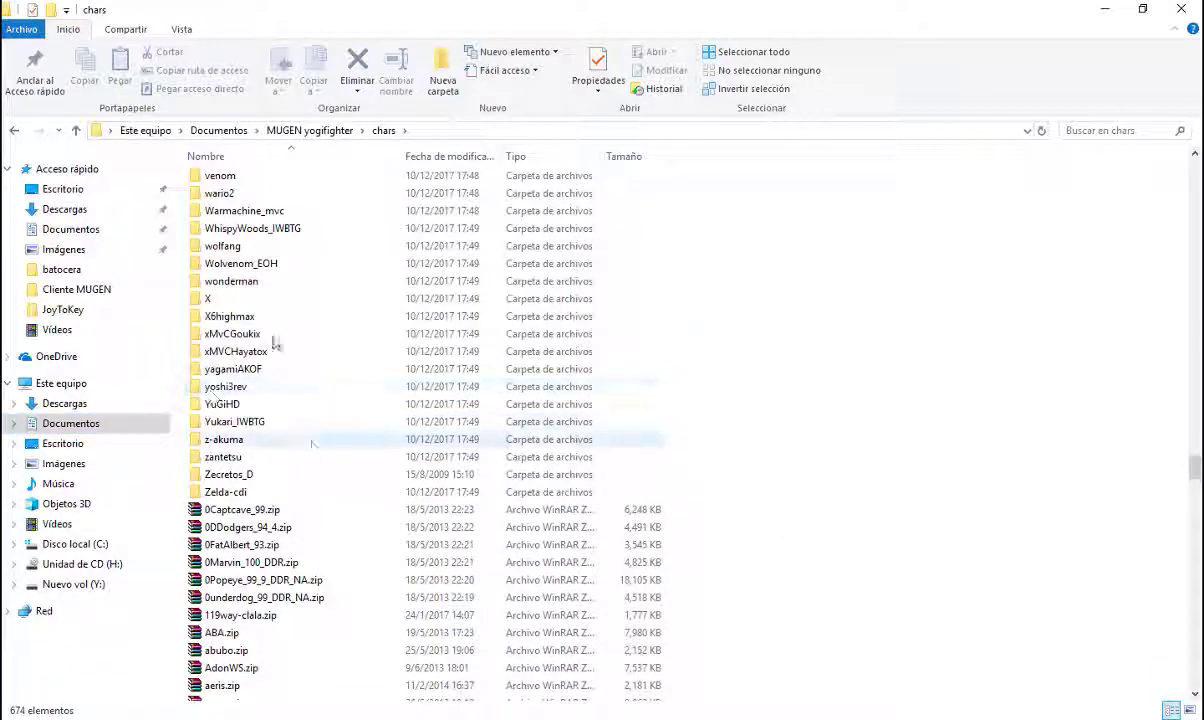
left_click(325, 136)
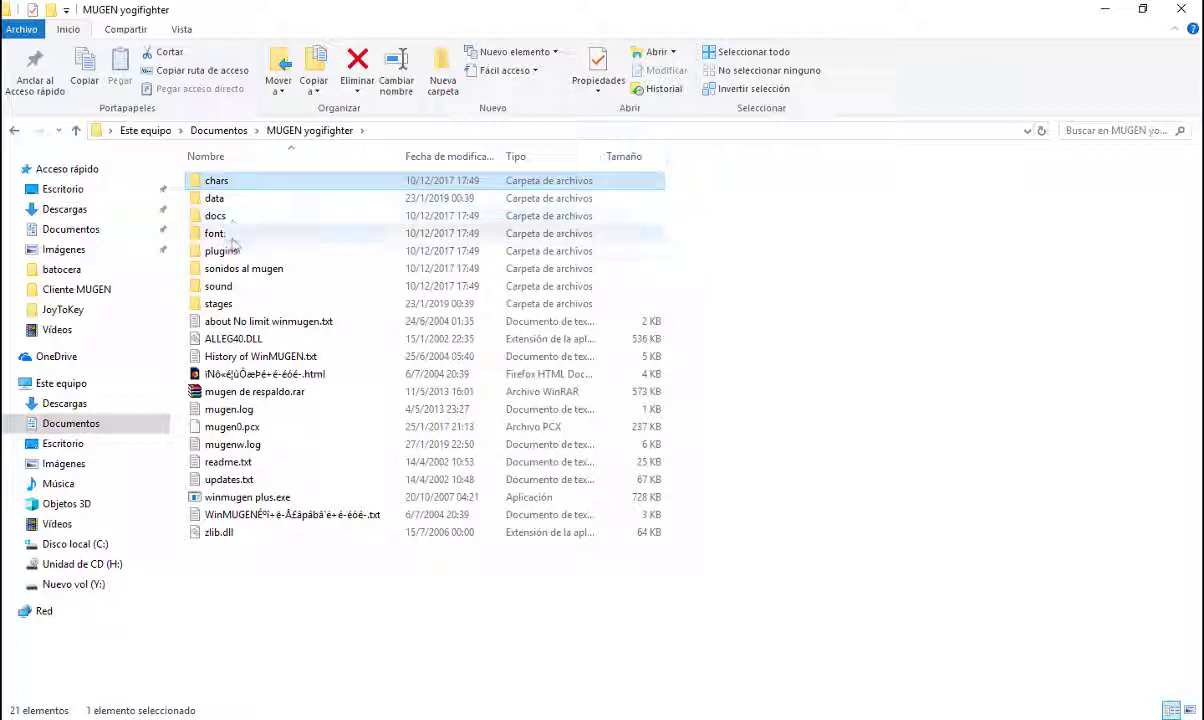
Check the contents of MUGEN yogifighter's stages and sound folders and return to Documents
double_click(231, 303)
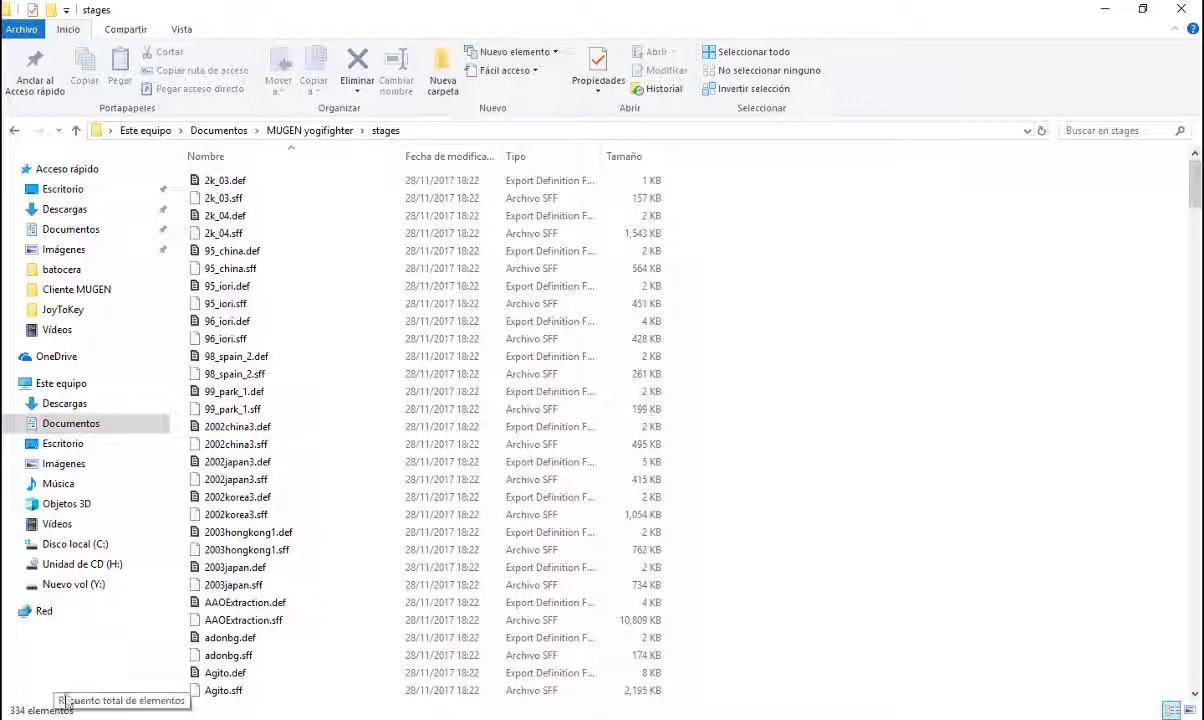
left_click(310, 131)
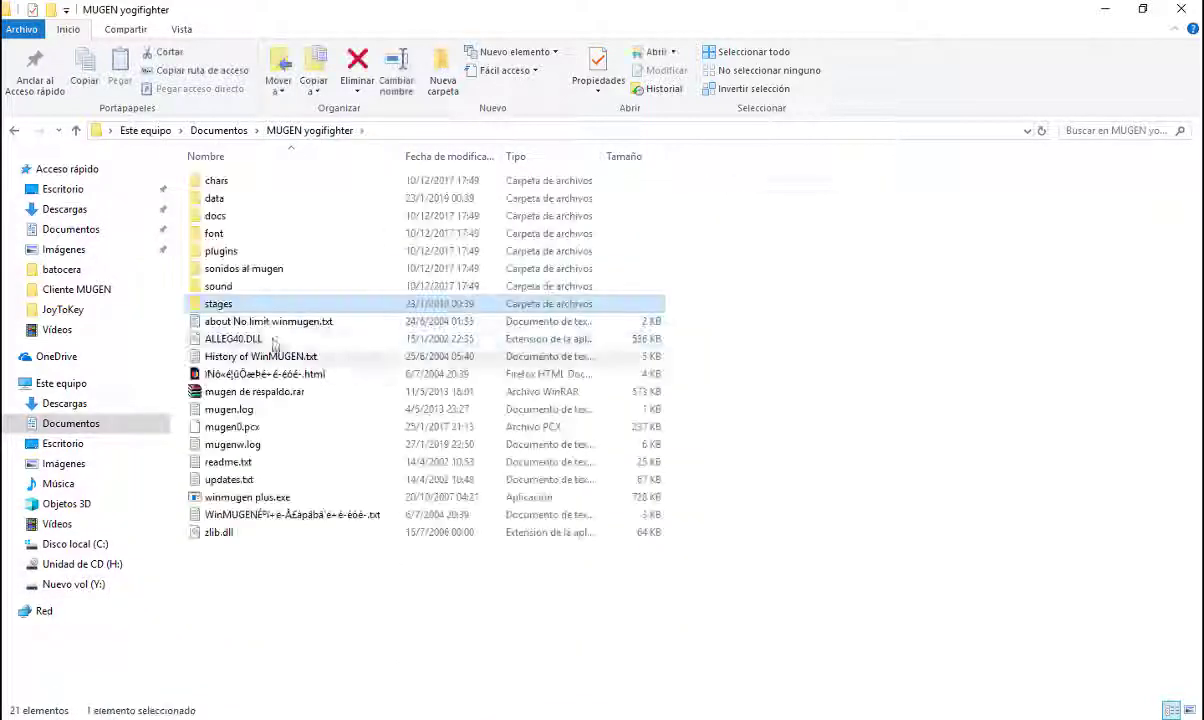
double_click(258, 277)
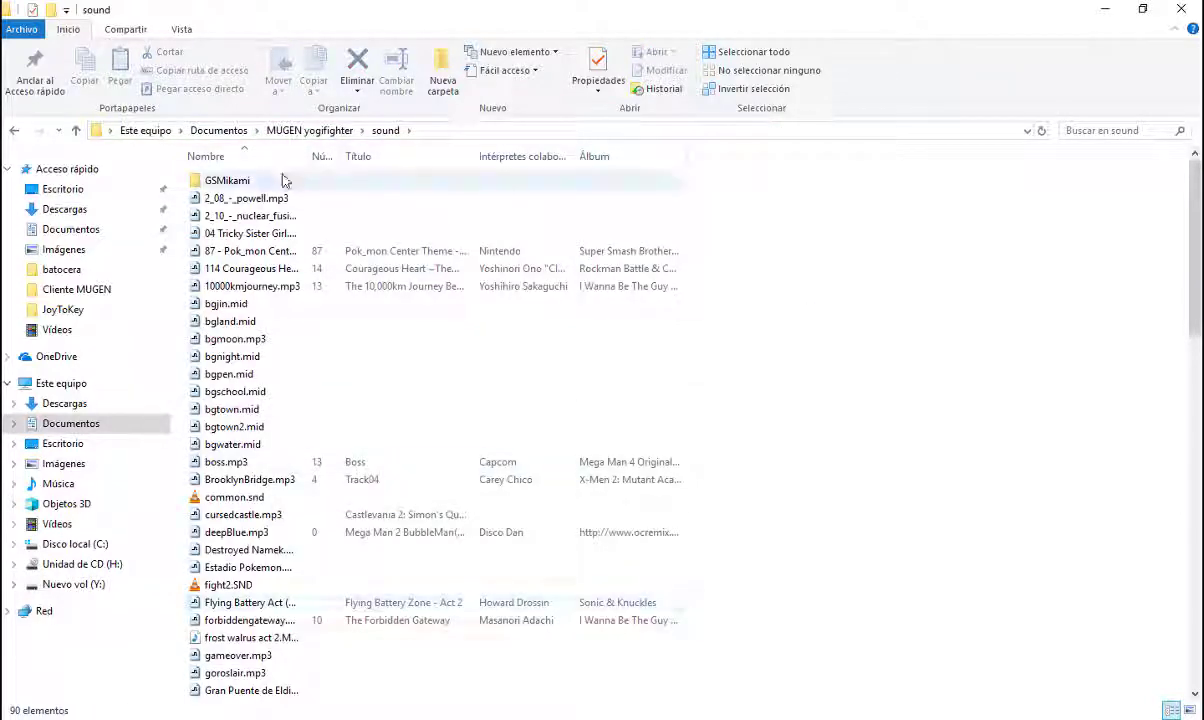
left_click(340, 130)
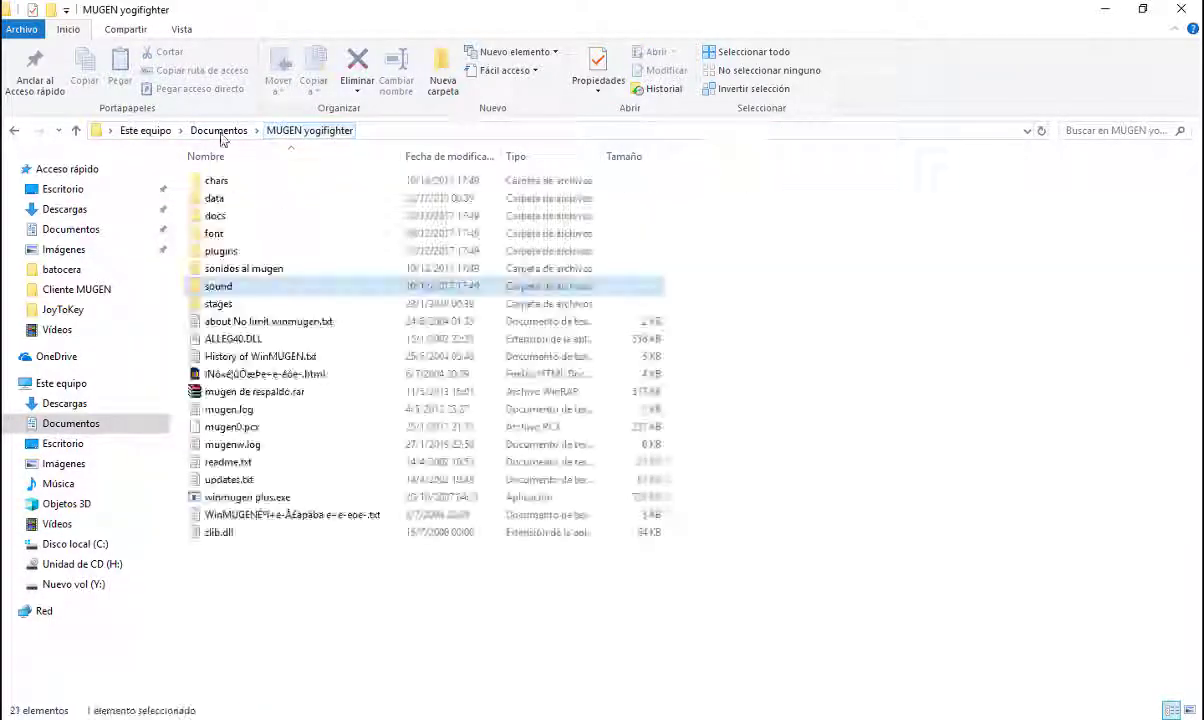
left_click(232, 131)
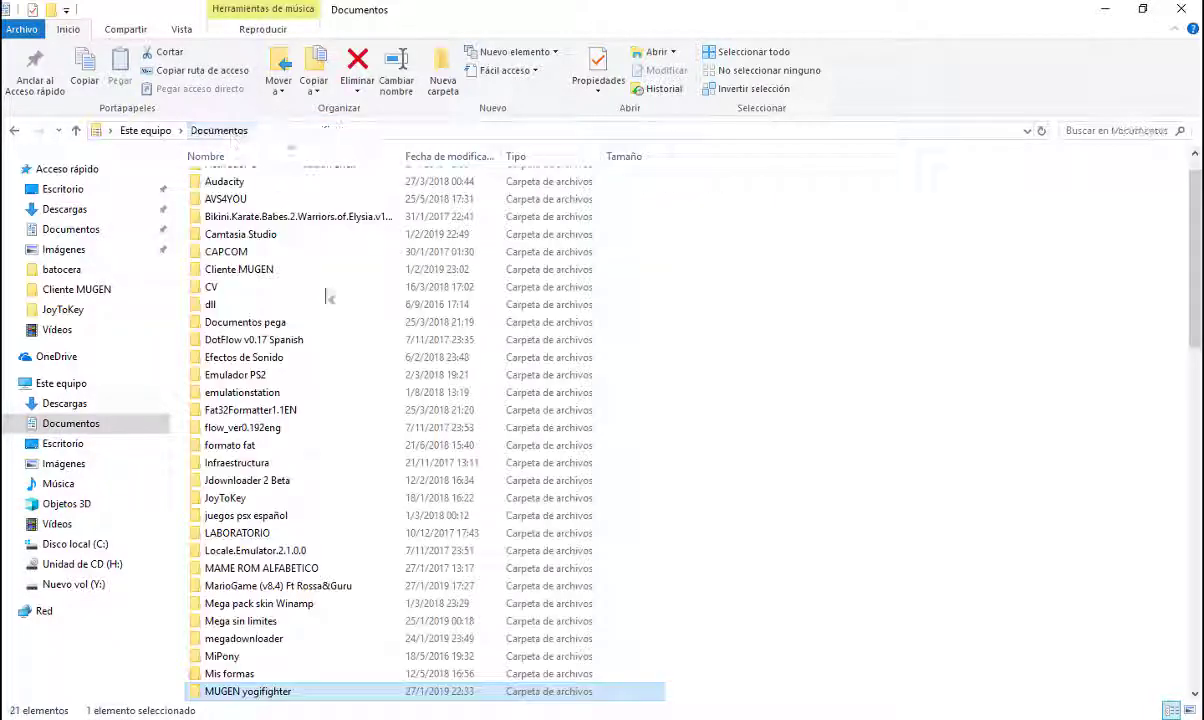
Open the MUGEN yogifighter folder in Documents and launch winmugen plus.exe
double_click(280, 693)
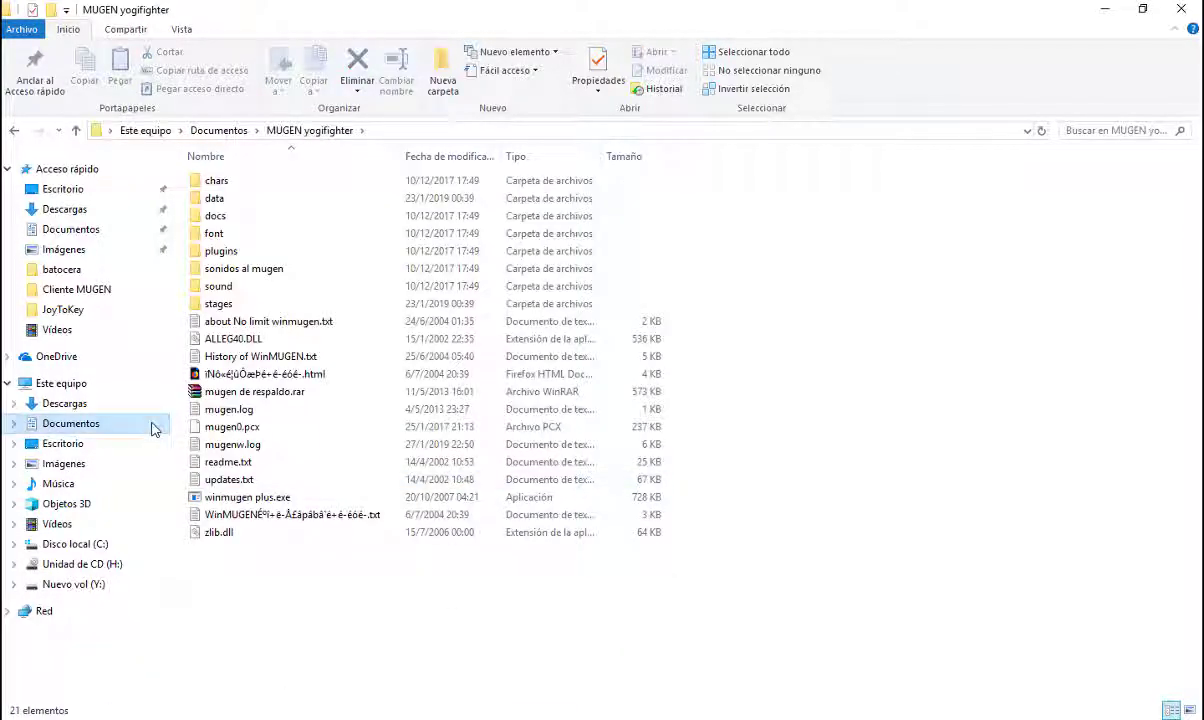
double_click(262, 497)
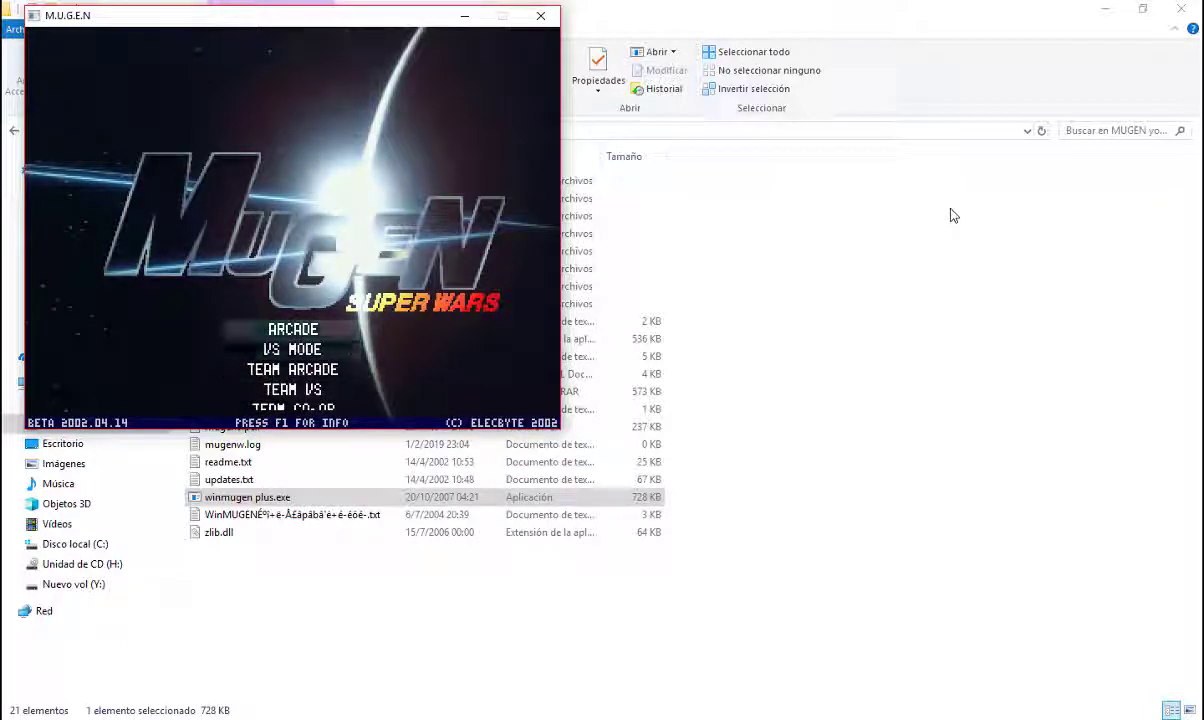
Open the character select screen from the M.U.G.E.N title menu and confirm the selection to start a test fight
key("Up")
key("Down")
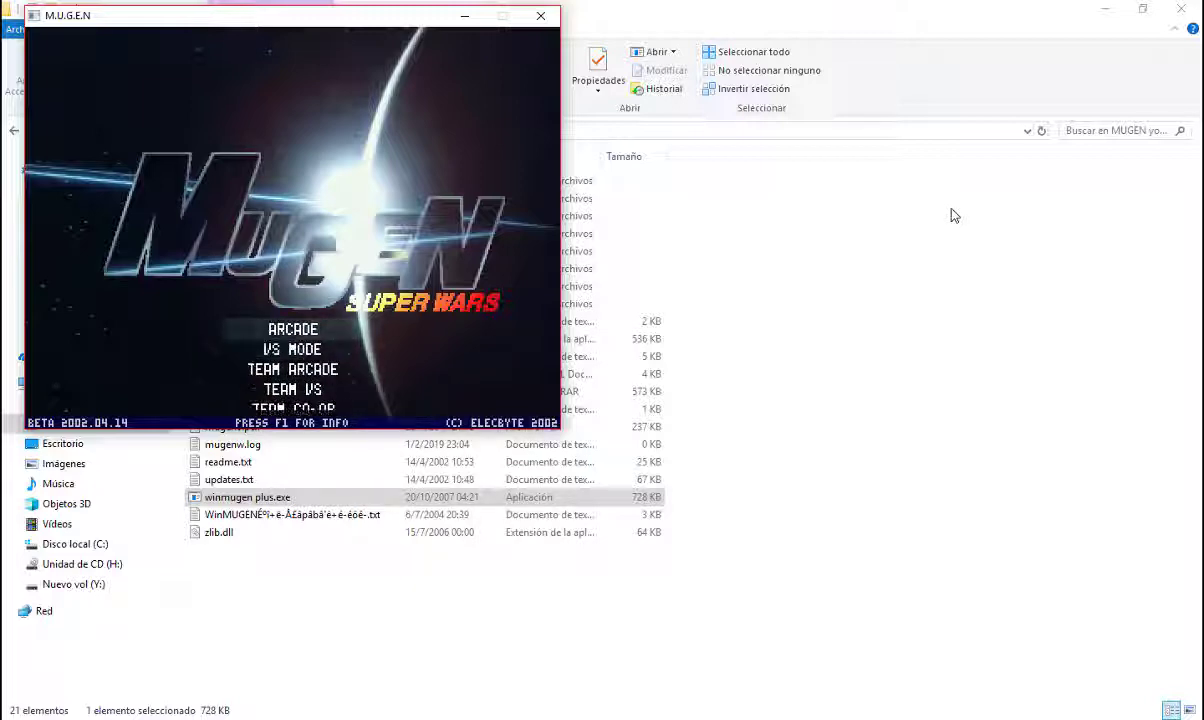
key("Down")
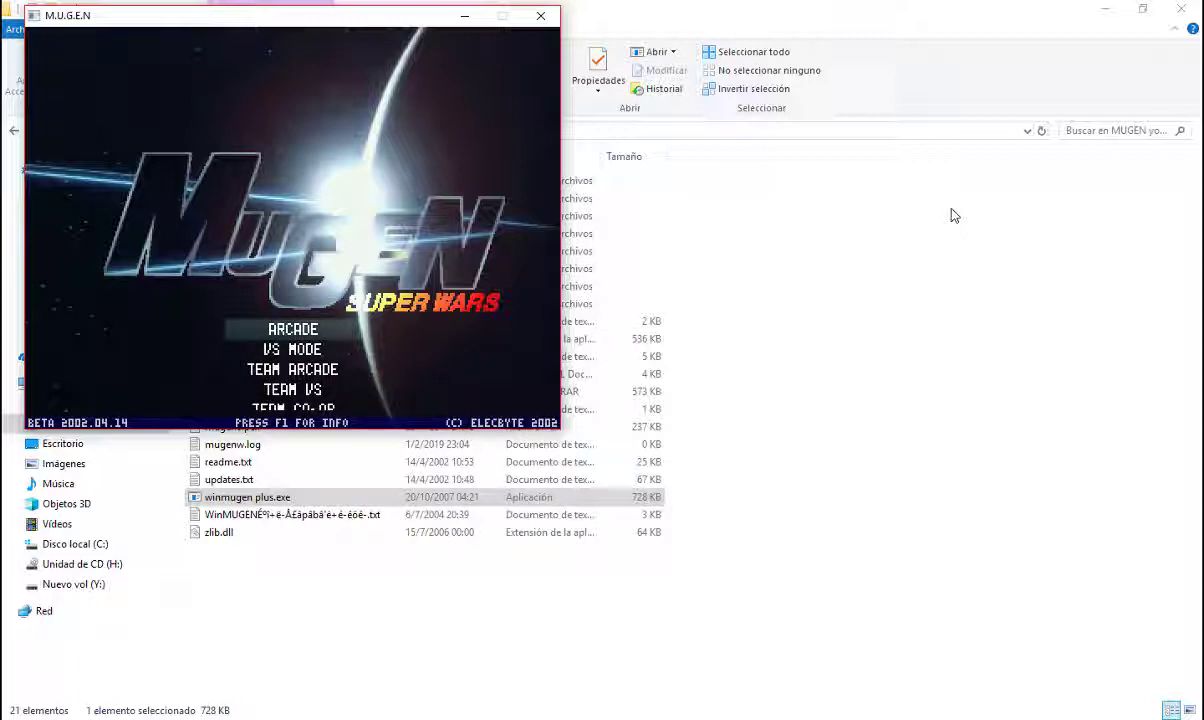
key("Return")
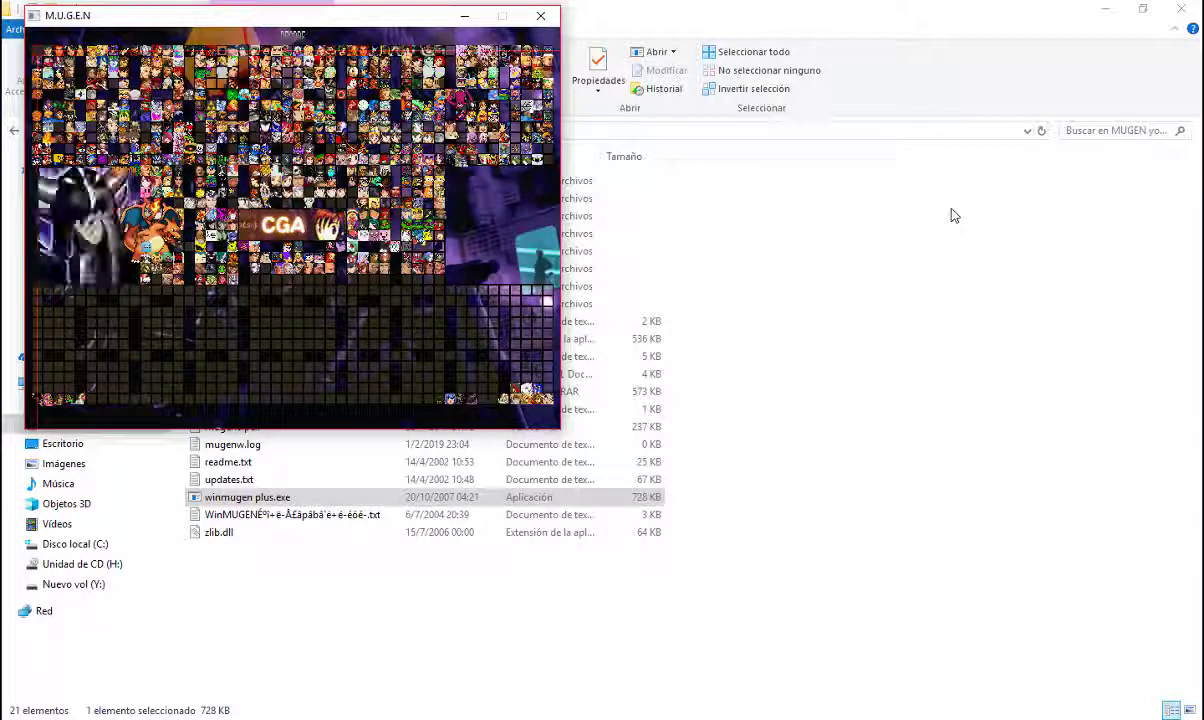
key("Return")
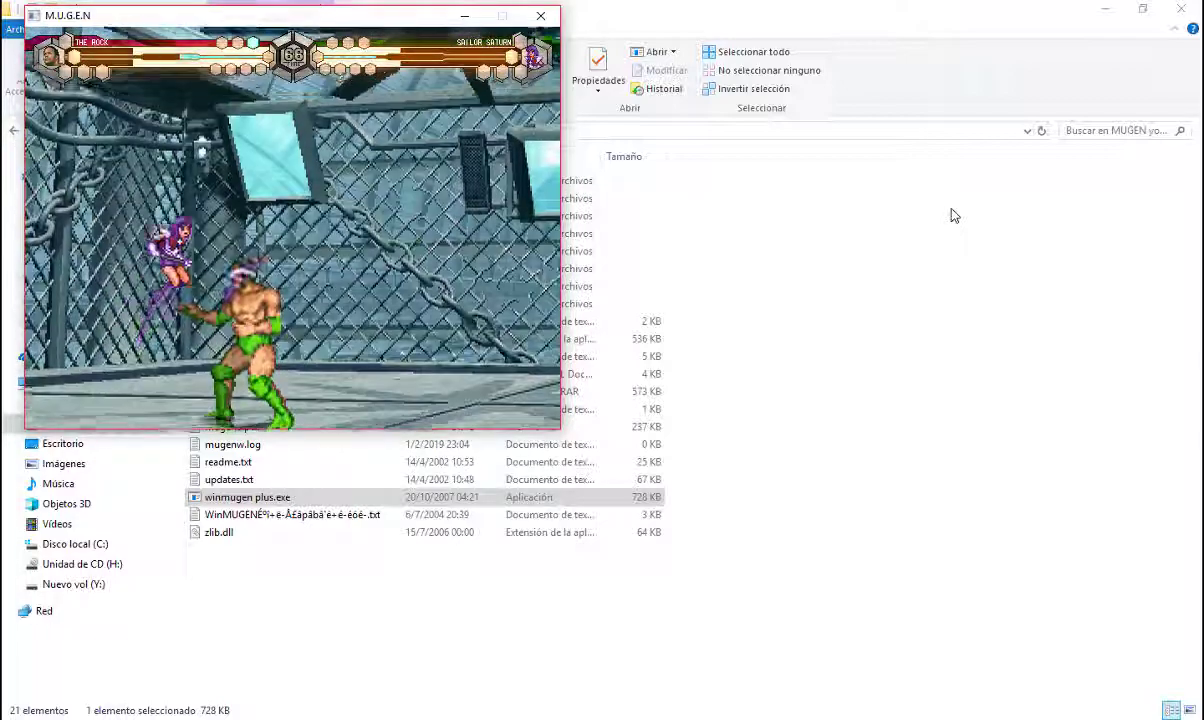
Leave the current fight for the title menu and open the Versus Mode character select screen
key("Escape")
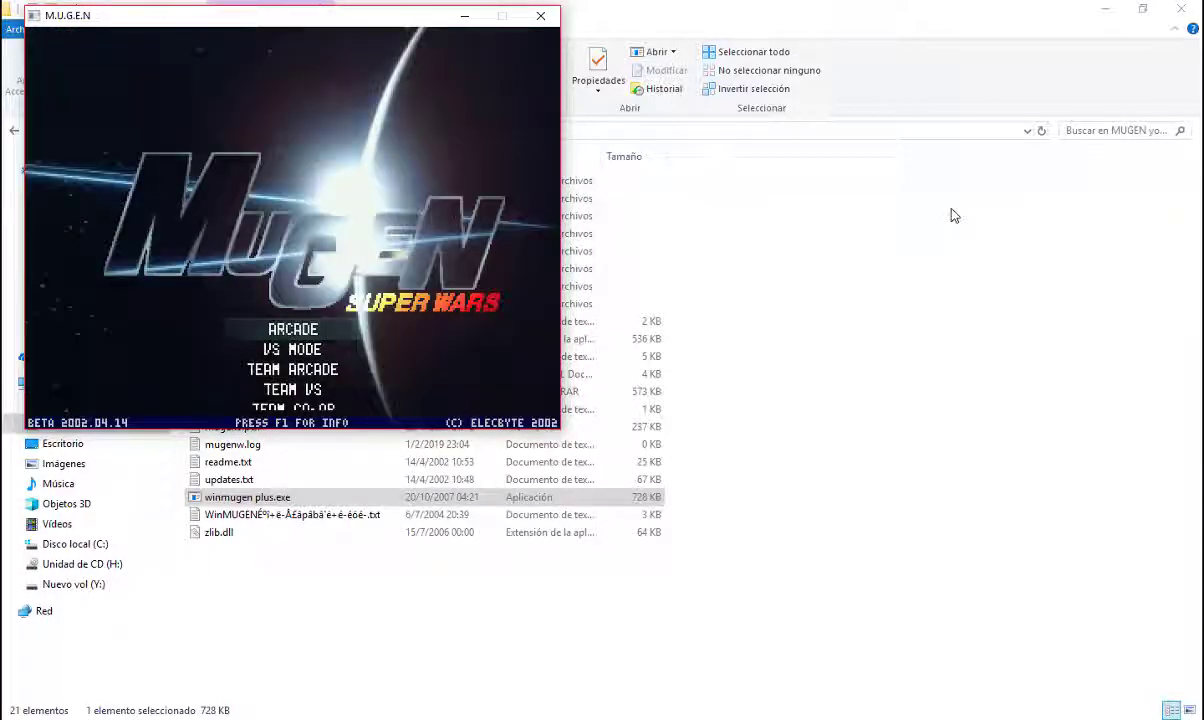
key("Return")
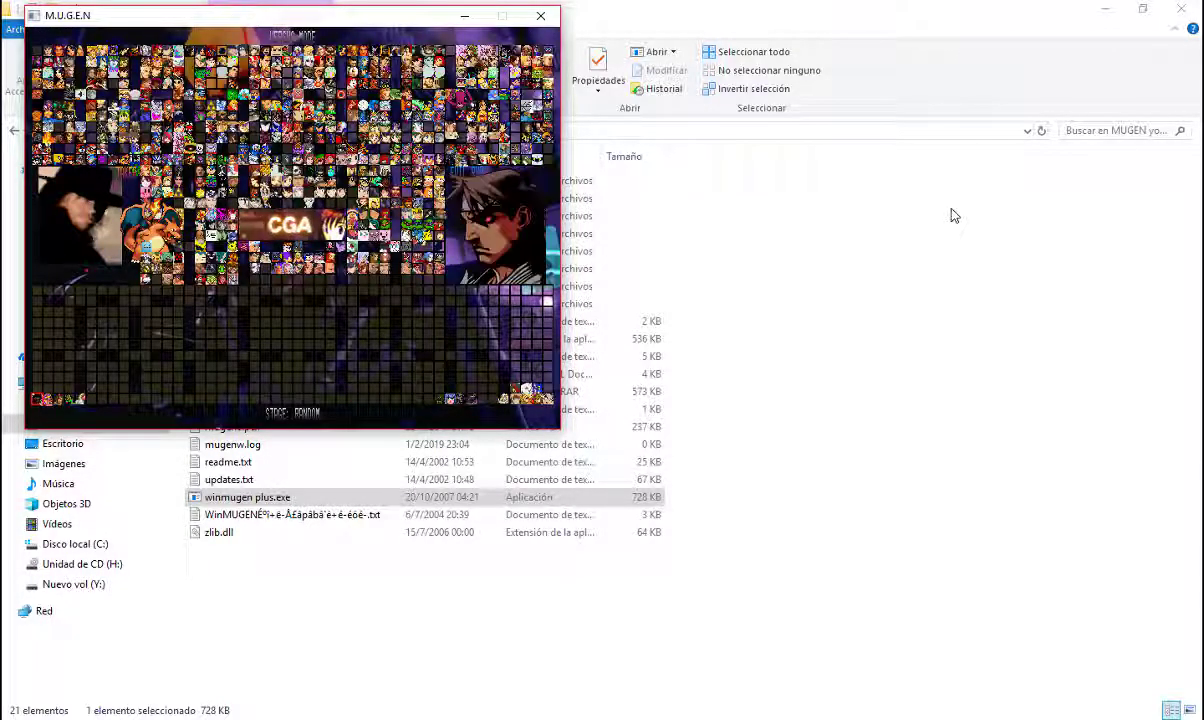